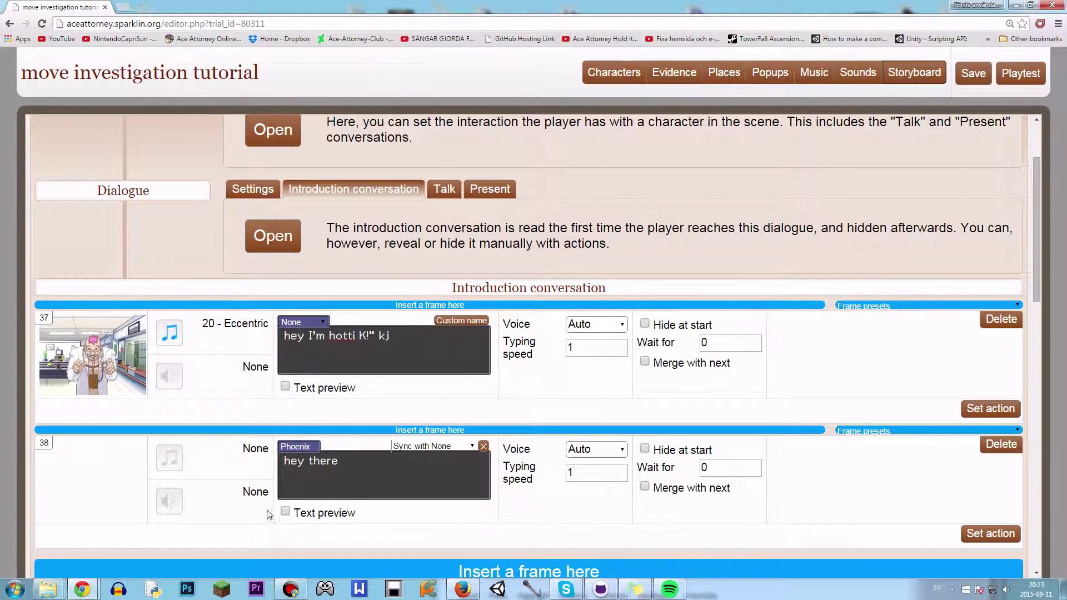
scroll(218, 428, up, 1)
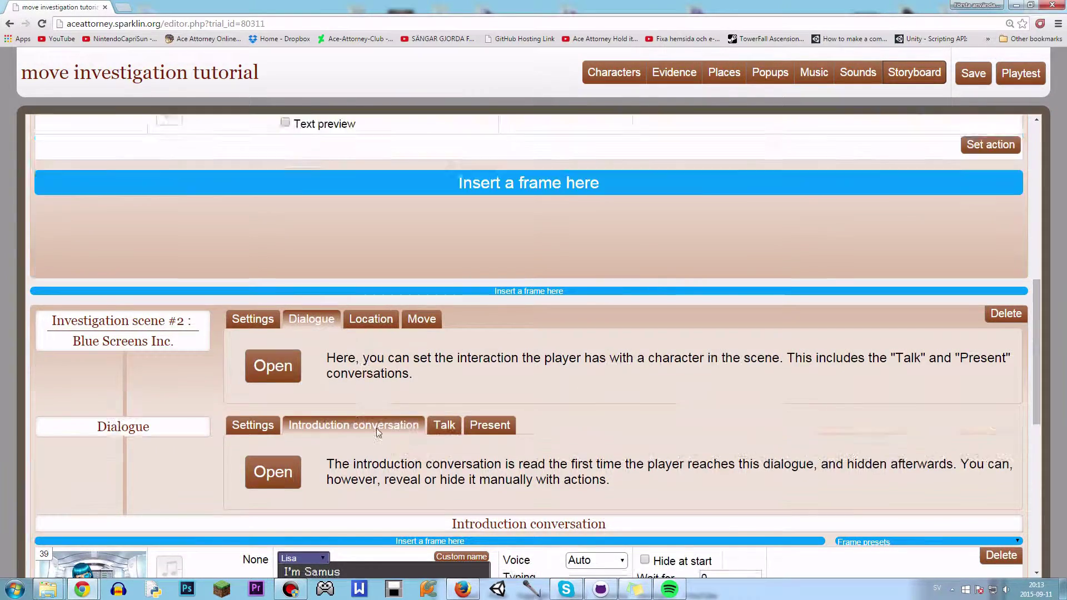
scroll(368, 434, down, 4)
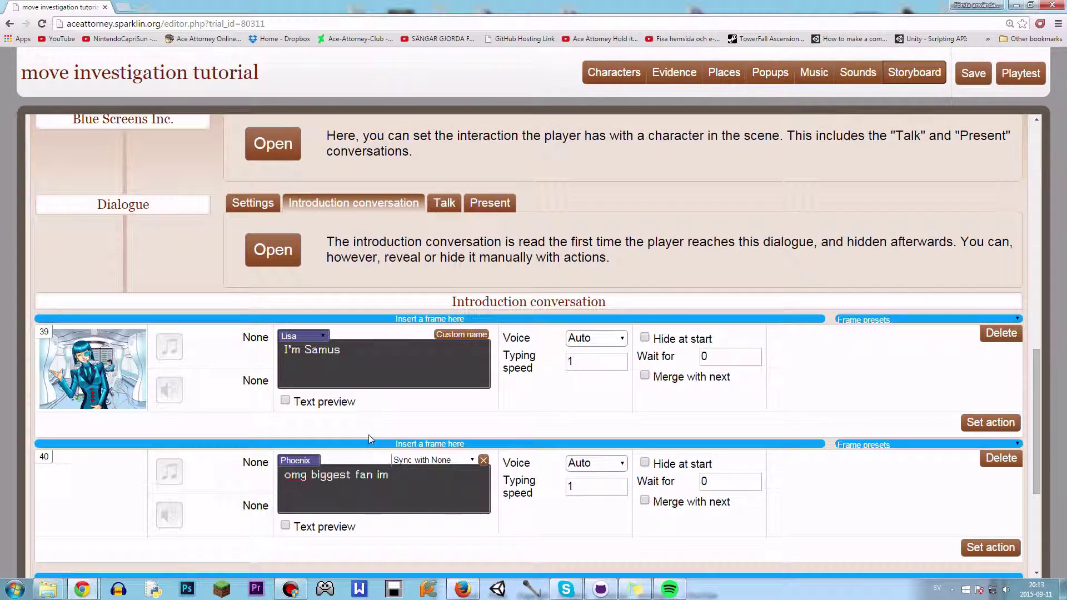
Save the trial and confirm the save dialog
click(982, 80)
click(556, 129)
Playtest Hotti Clinic's introduction, trying Examine and Move, then close the player tab
click(1021, 74)
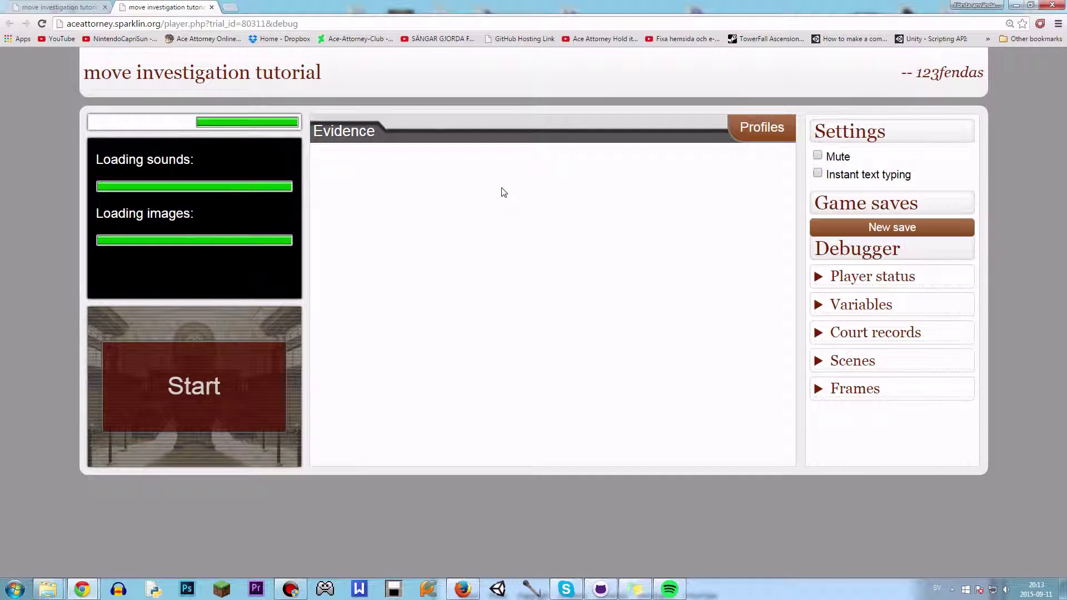
click(187, 368)
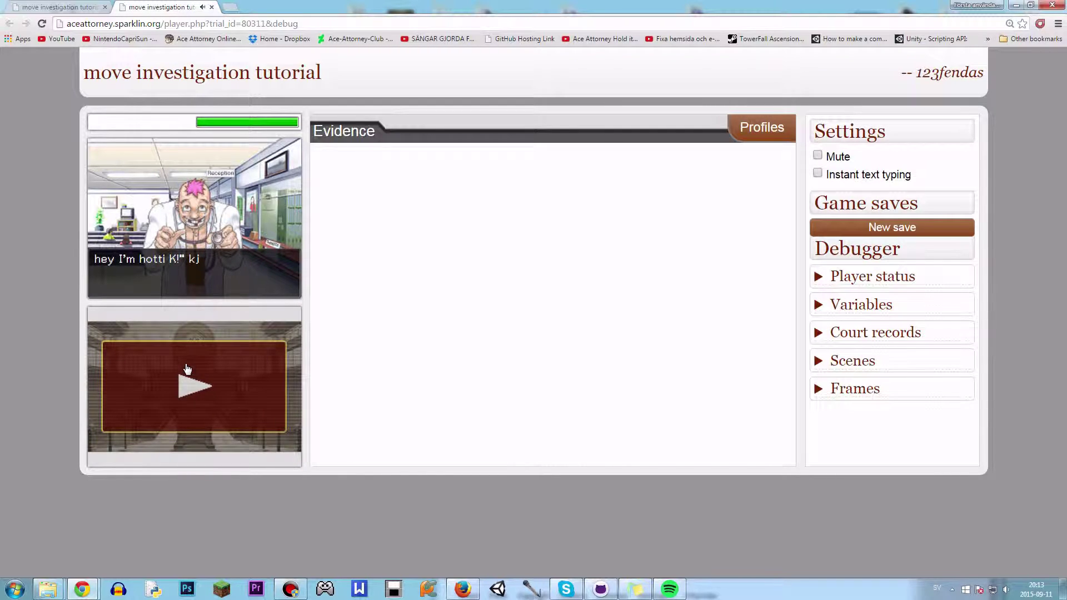
click(191, 380)
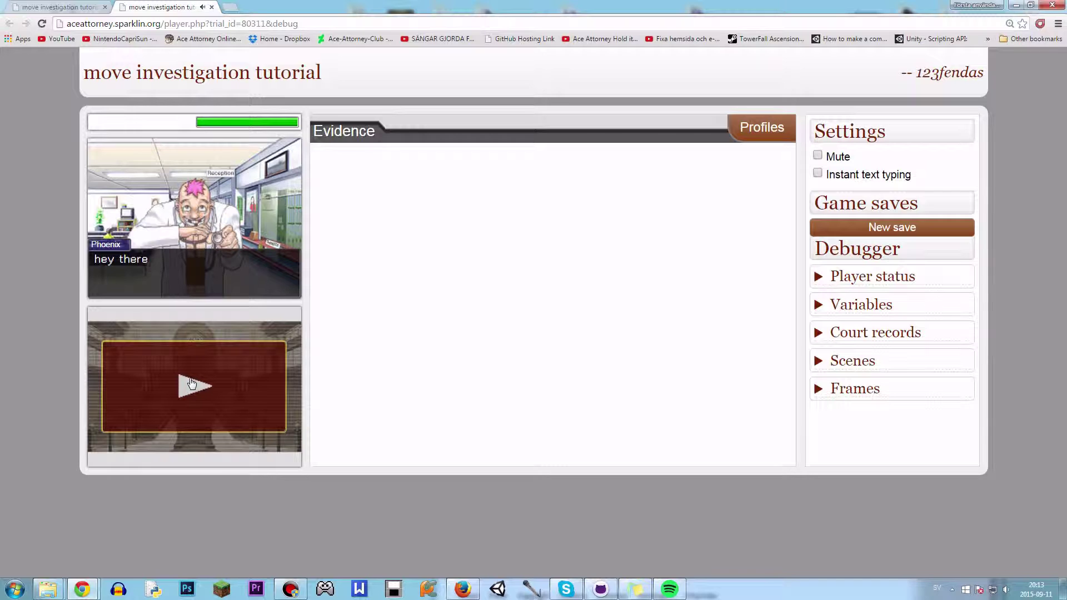
click(190, 381)
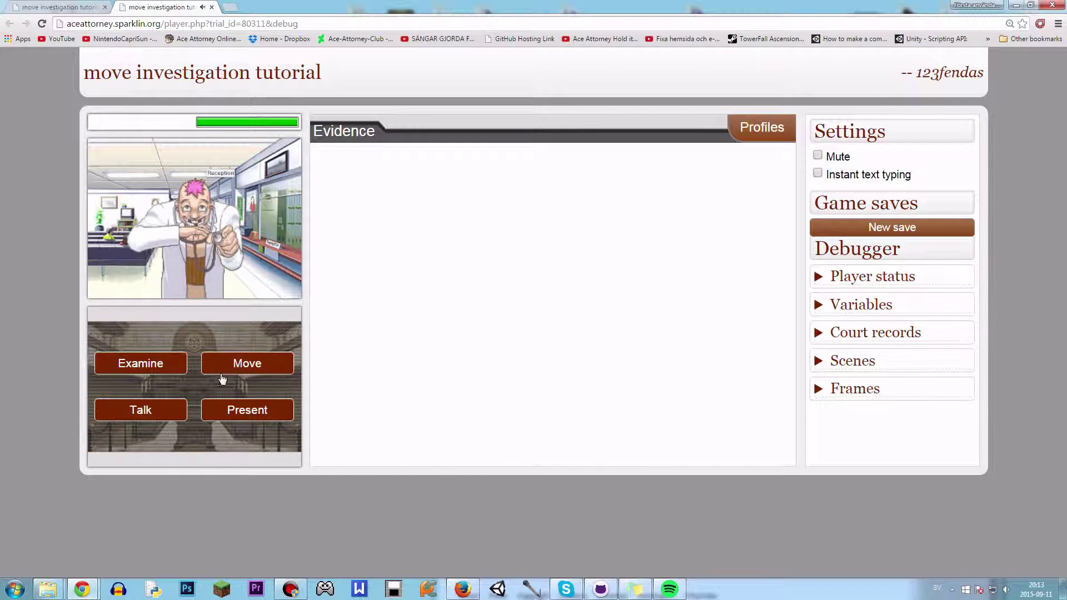
click(167, 371)
click(128, 452)
click(229, 369)
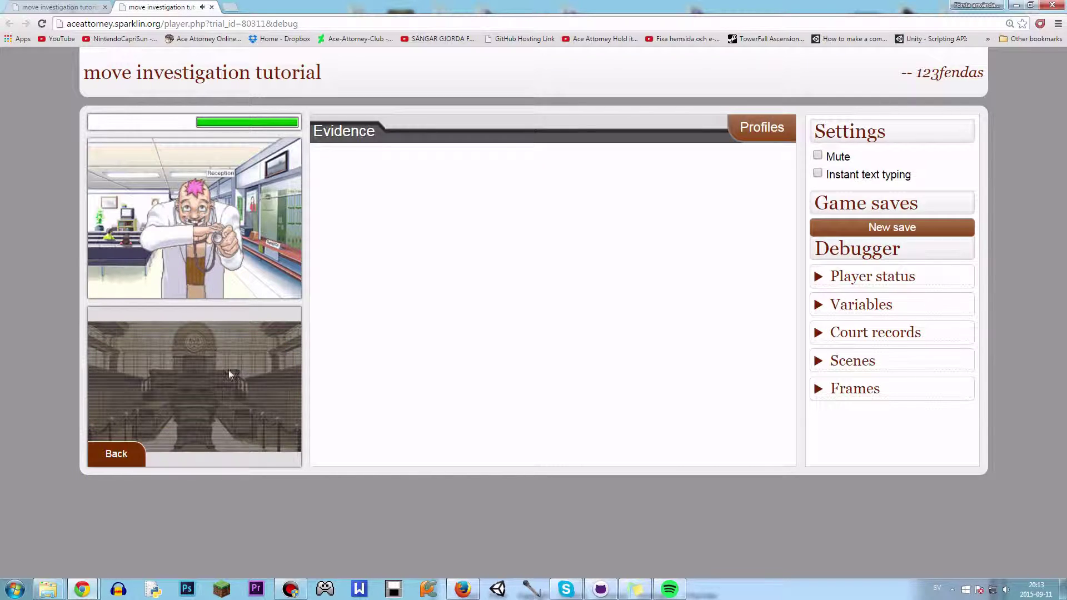
click(211, 6)
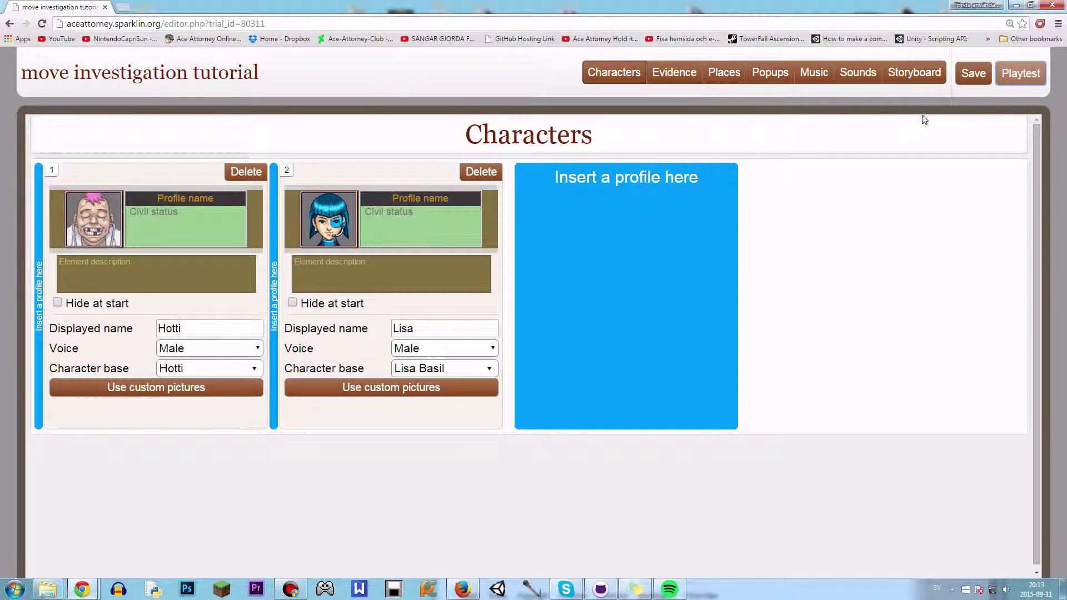
Add Blue Screens Inc. as a move target of Hotti Clinic, named 'Blue Screens Inc.'
click(914, 73)
click(416, 189)
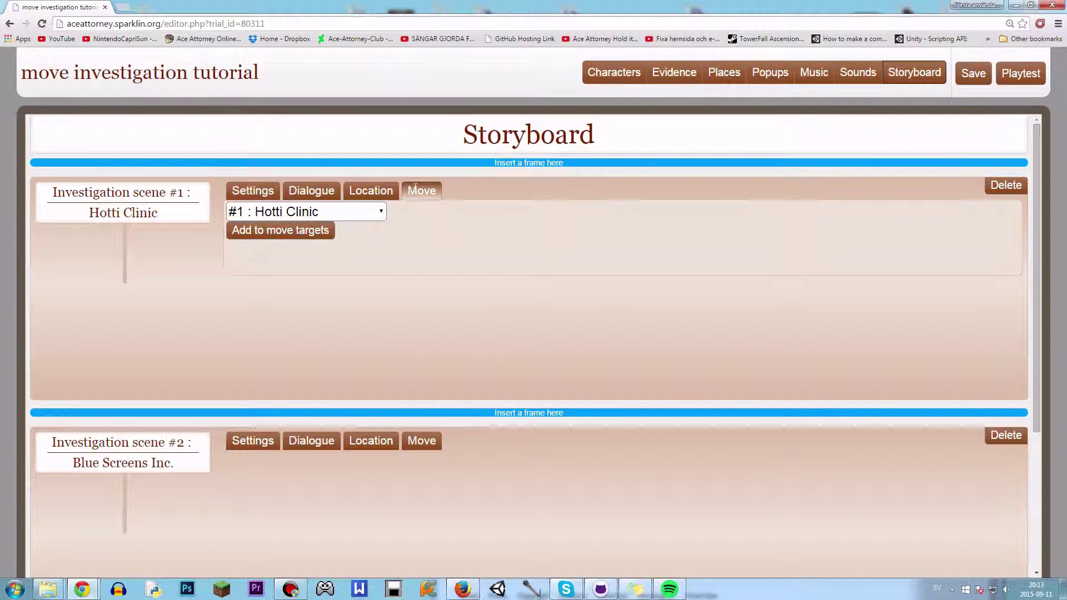
click(300, 212)
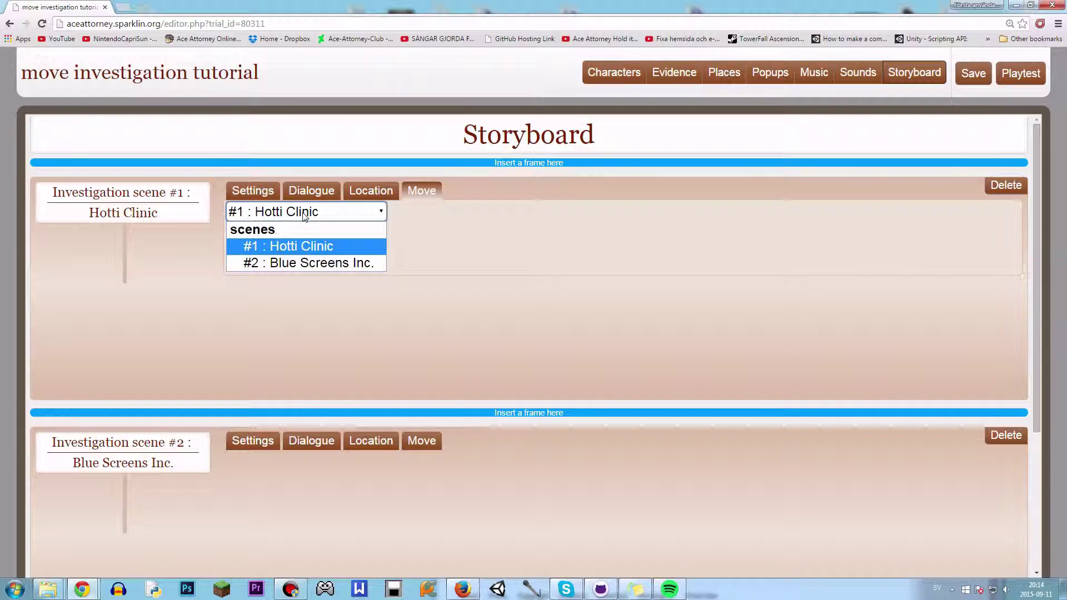
click(284, 260)
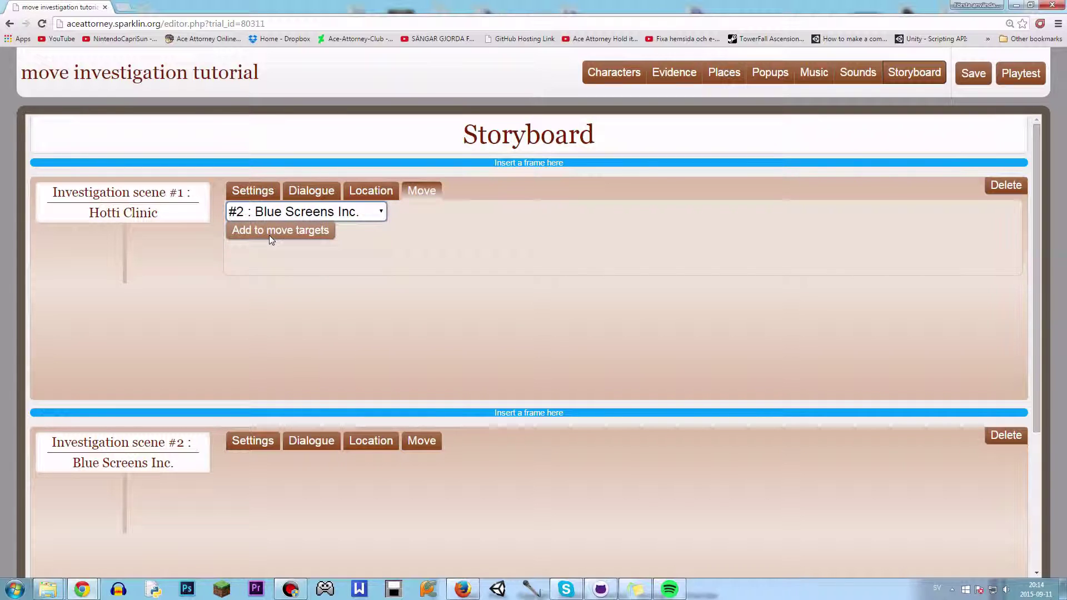
click(272, 233)
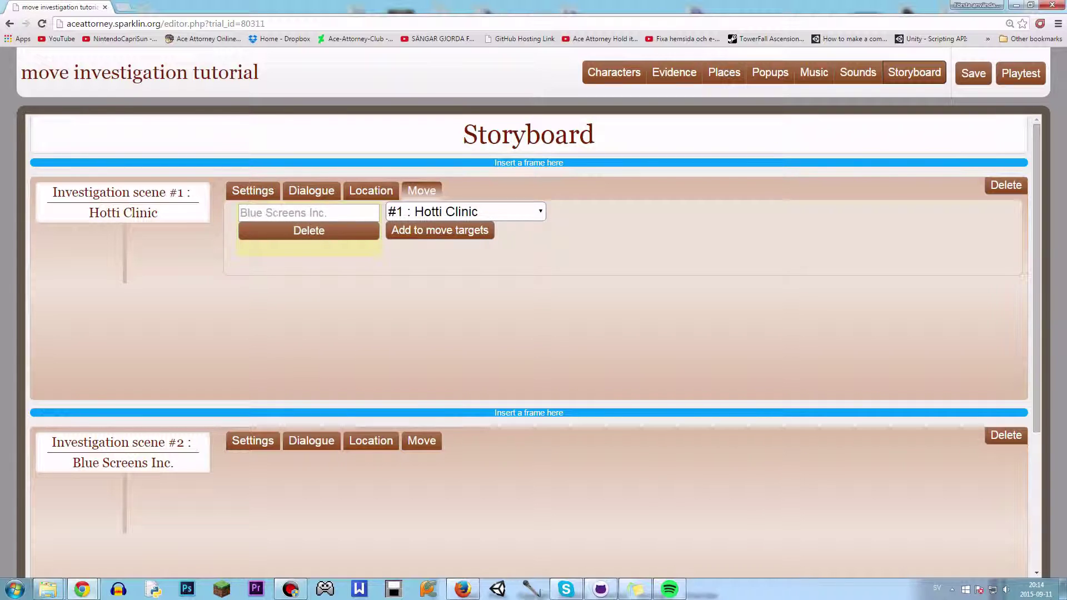
text(Blue )
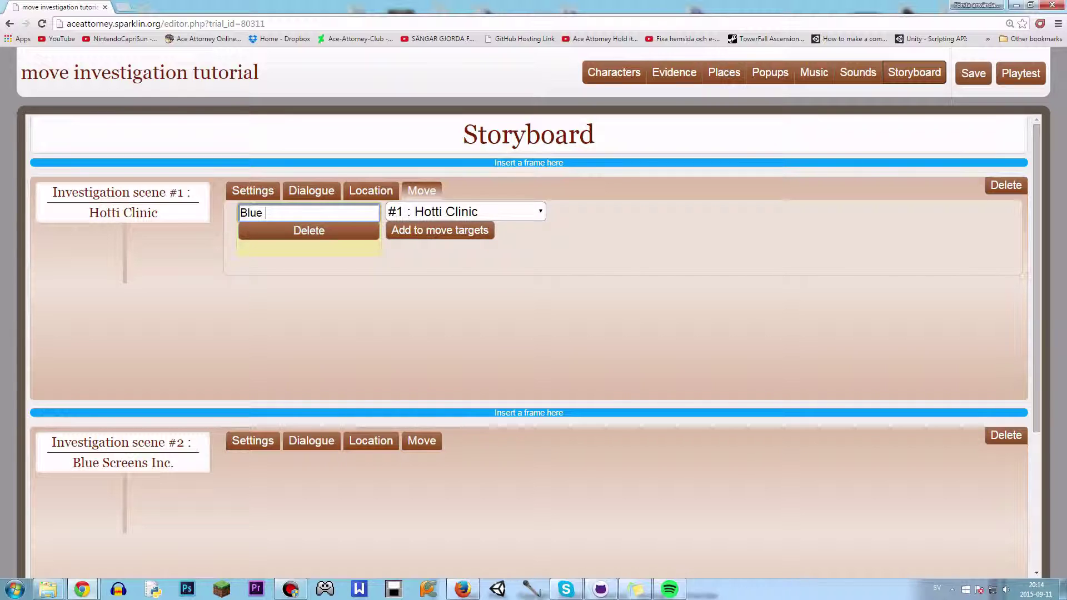
text(Screens Inc.)
click(407, 324)
Give scene #2, Blue Screens Inc., a Hotti Clinic move target and begin naming it
scroll(407, 325, down, 4)
click(421, 237)
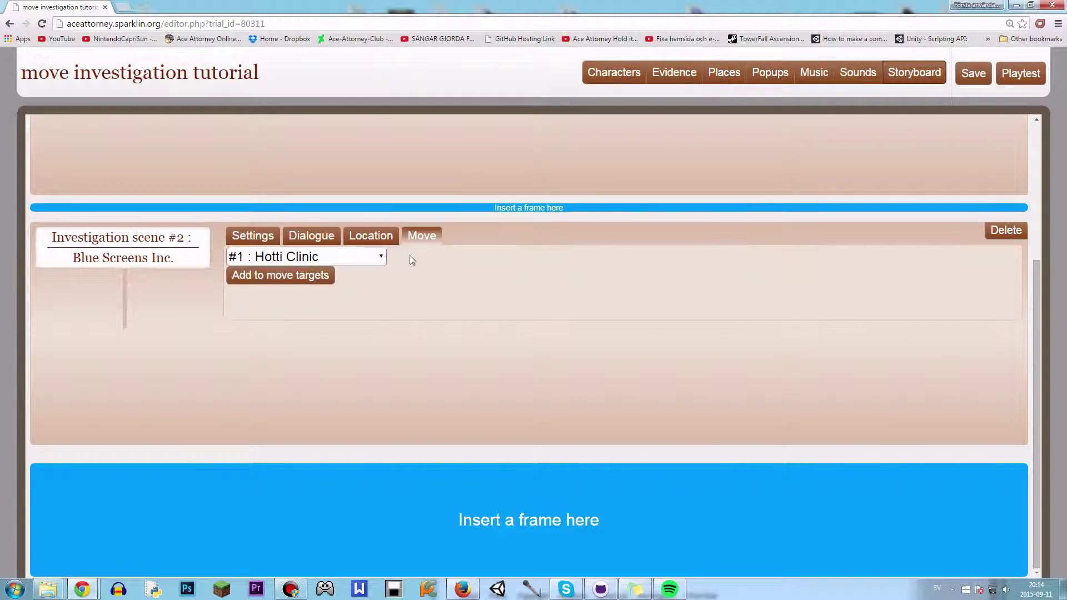
click(281, 275)
text(H)
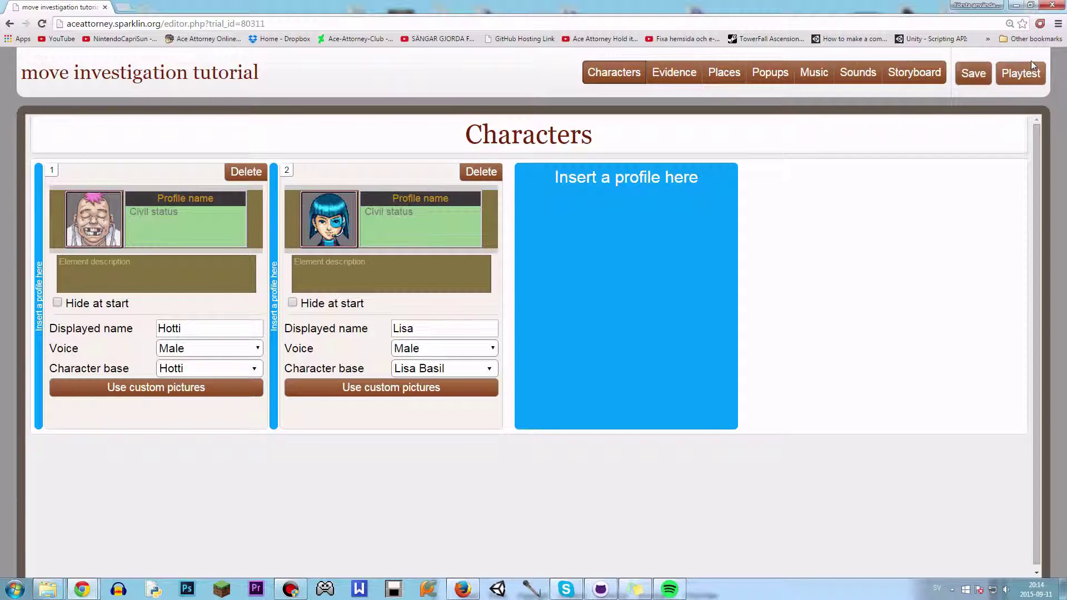
Launch a playtest, get through the introduction, and travel to Blue Screens Inc
click(1020, 74)
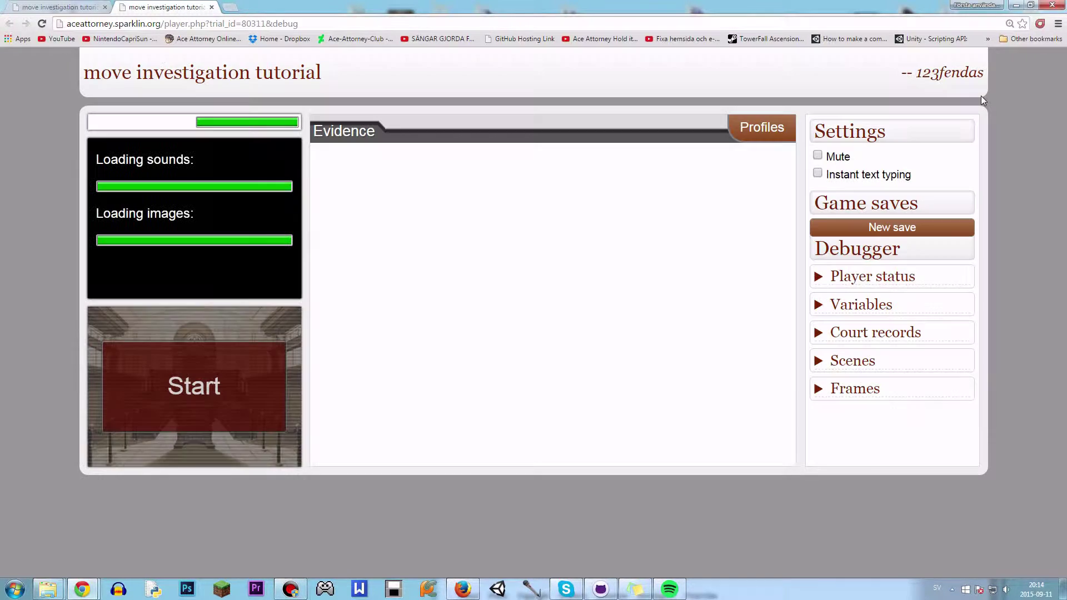
click(249, 385)
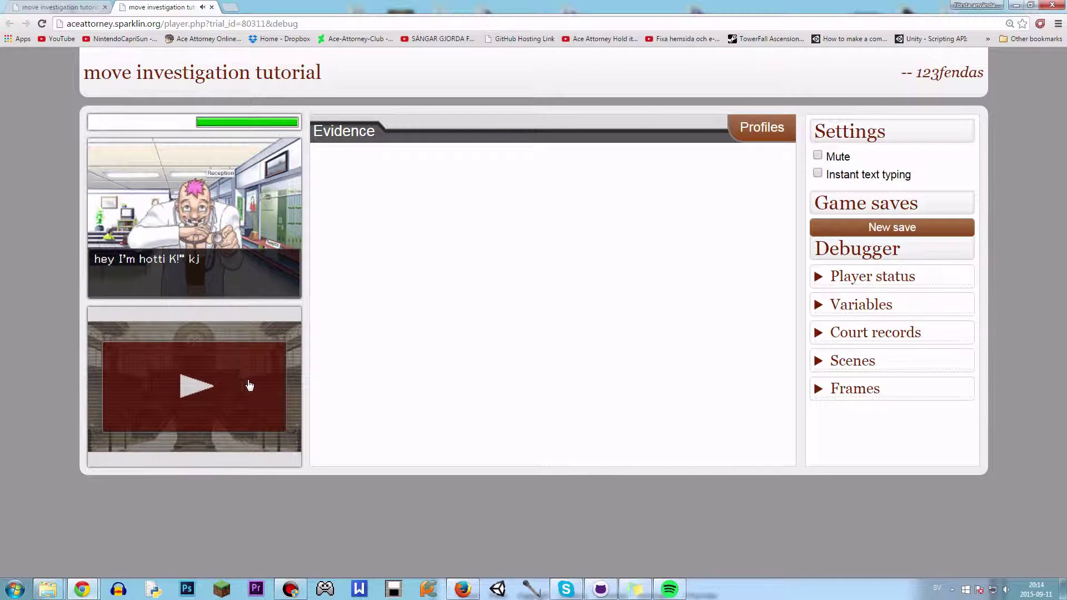
click(249, 385)
click(248, 382)
click(245, 363)
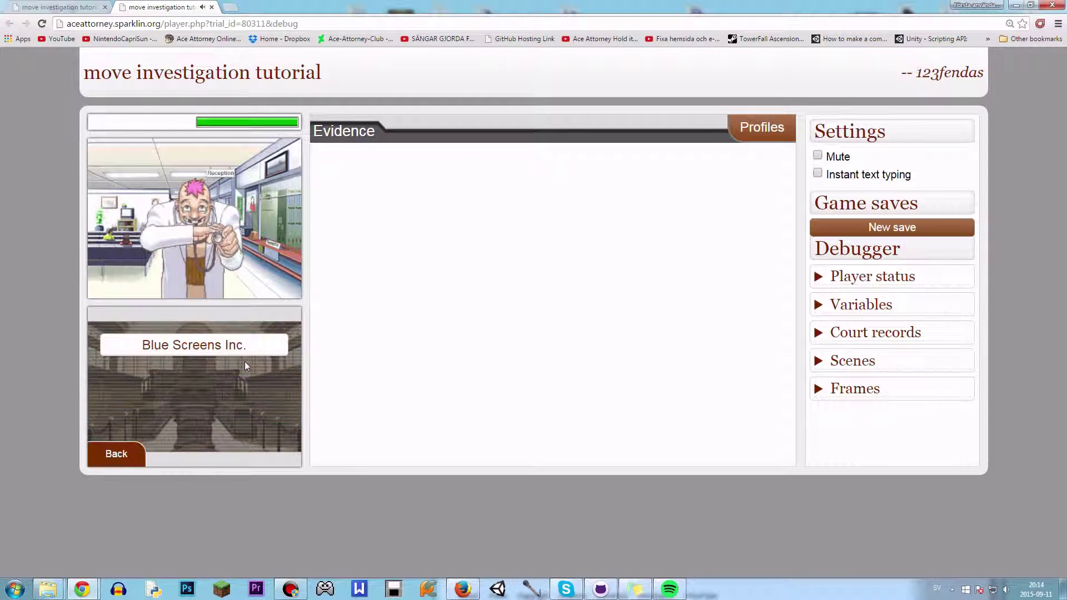
click(228, 350)
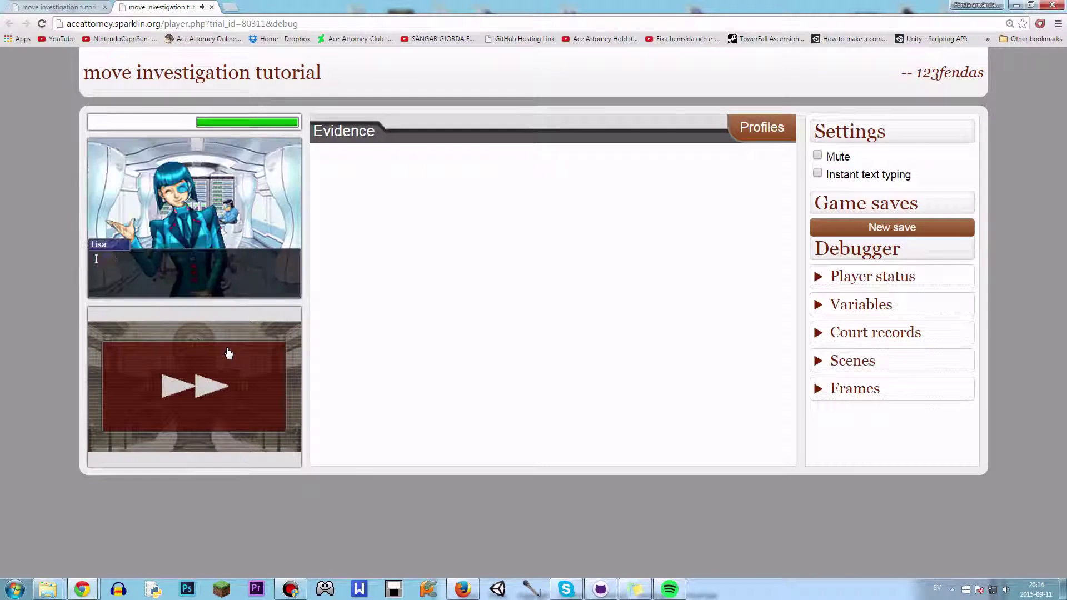
Go through Lisa's introduction, then travel back to Hotti Clinic
right_click(208, 404)
click(206, 396)
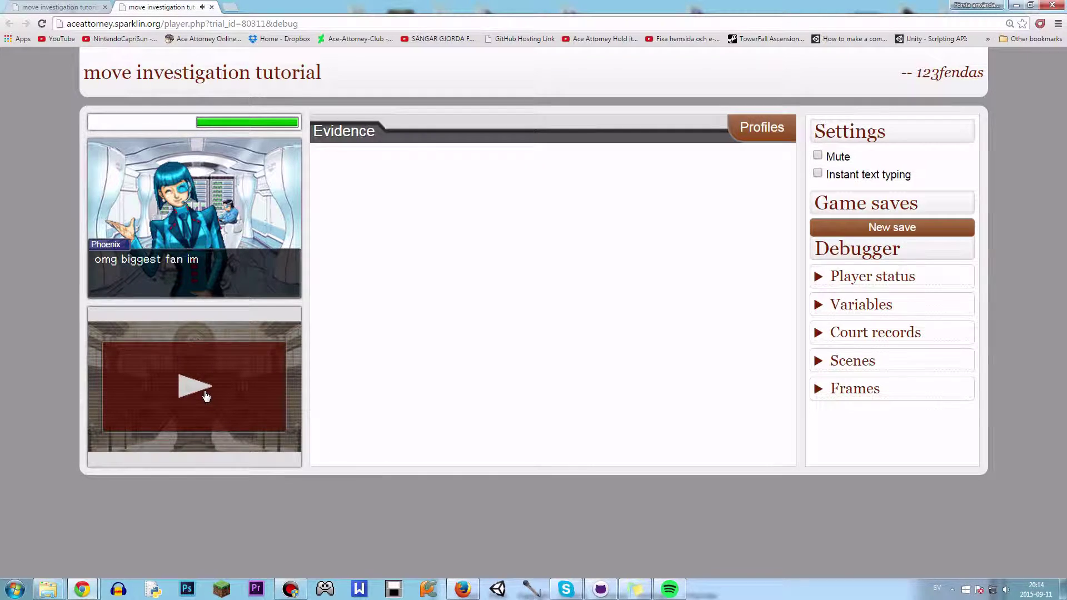
click(223, 415)
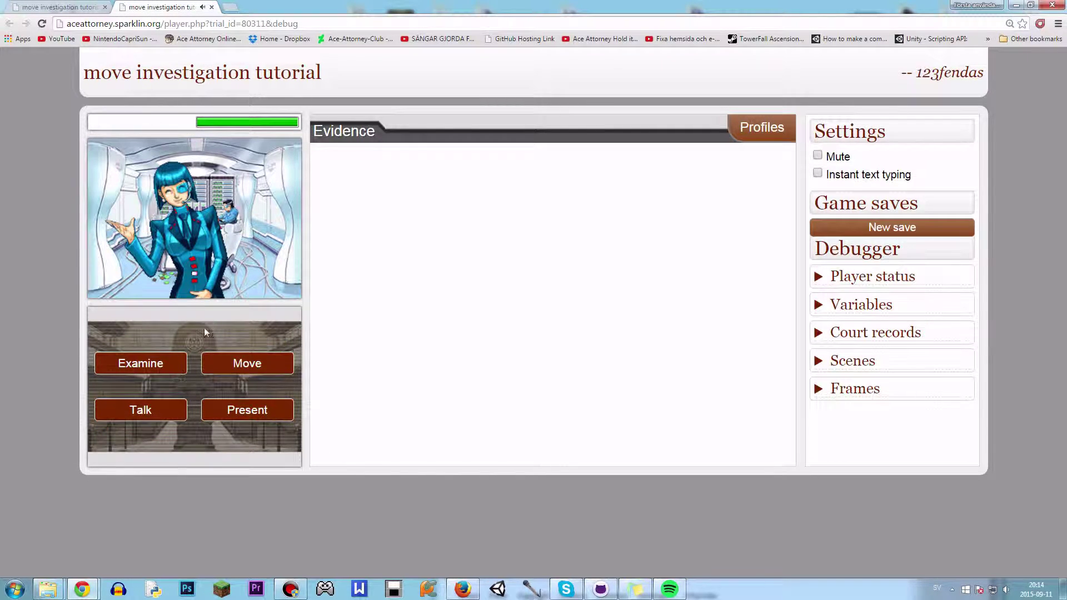
click(217, 369)
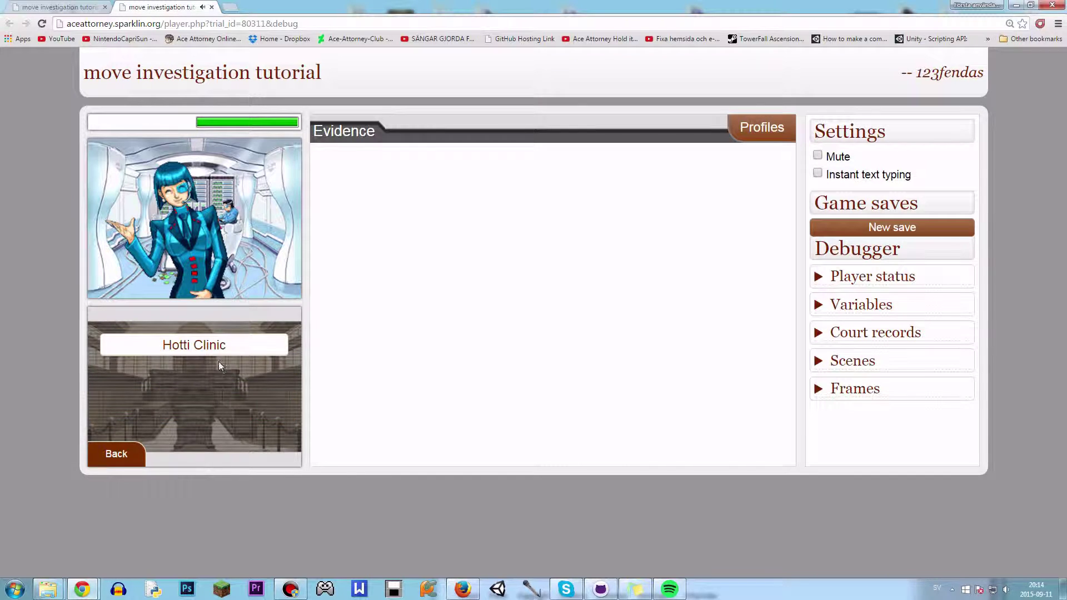
click(217, 353)
Travel between Blue Screens Inc. and Hotti Clinic a few more times, then close the playtest tab
click(214, 356)
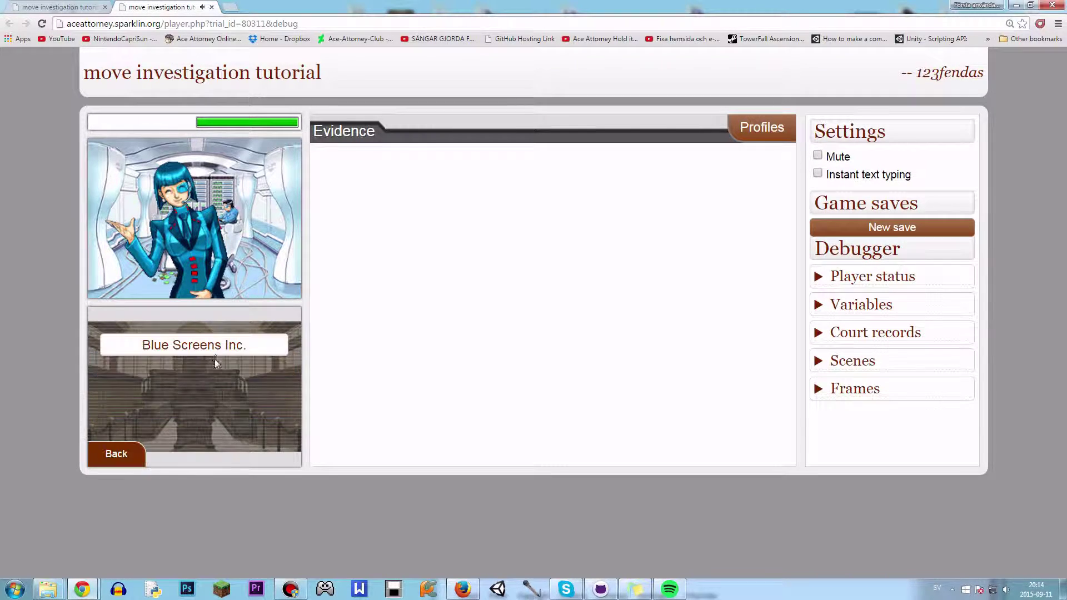
click(219, 351)
click(220, 353)
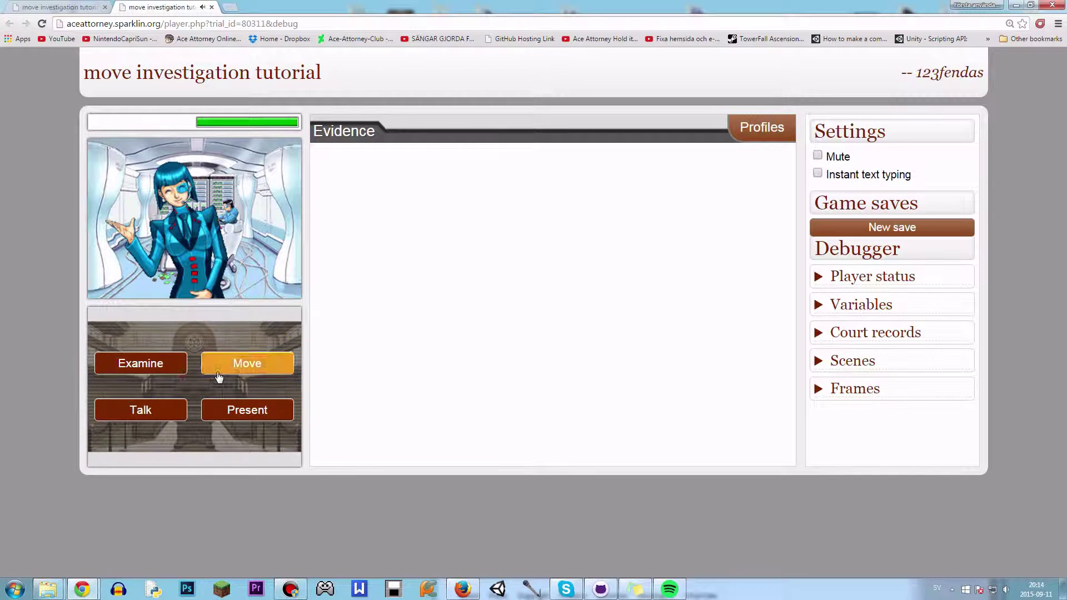
click(222, 362)
click(220, 348)
click(217, 355)
click(216, 356)
click(212, 7)
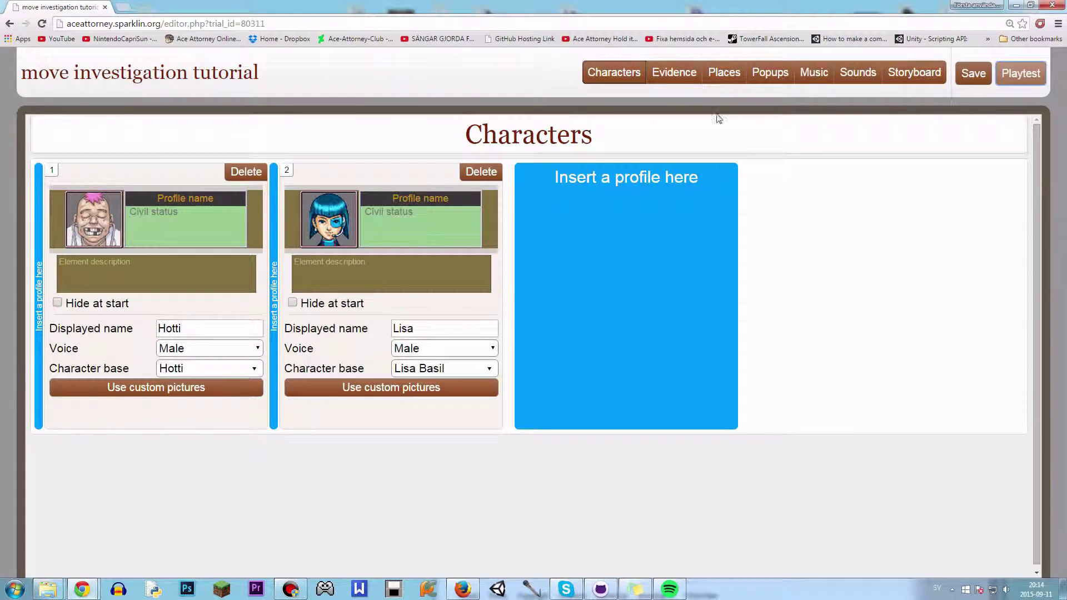
Add a Dialogue frame to the Hotti Clinic scene in the storyboard and show its settings
click(903, 72)
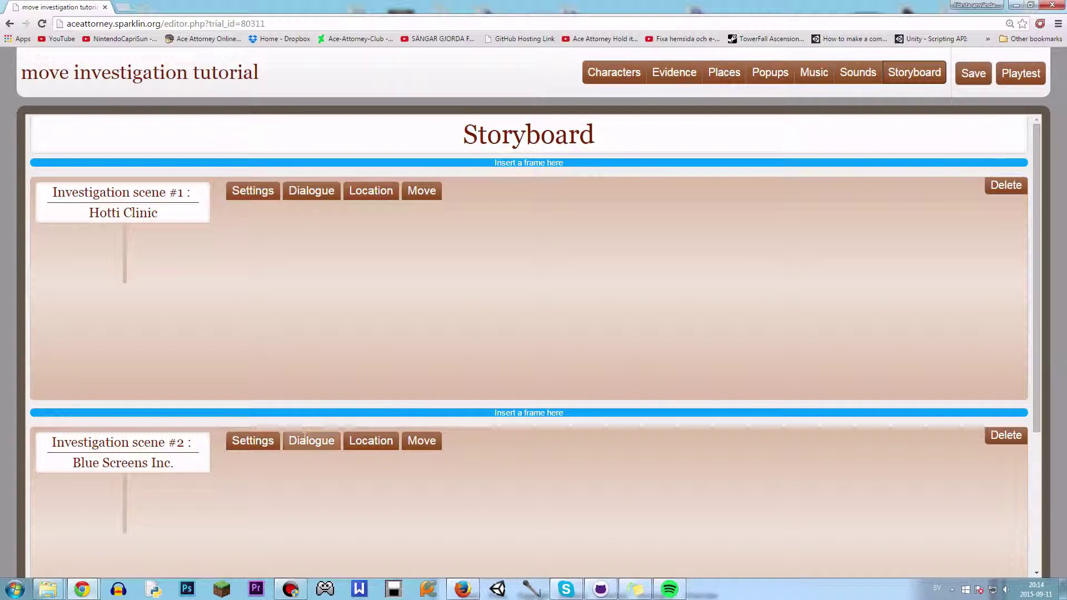
scroll(292, 439, down, 1)
scroll(290, 439, up, 1)
scroll(290, 439, down, 1)
scroll(292, 432, up, 1)
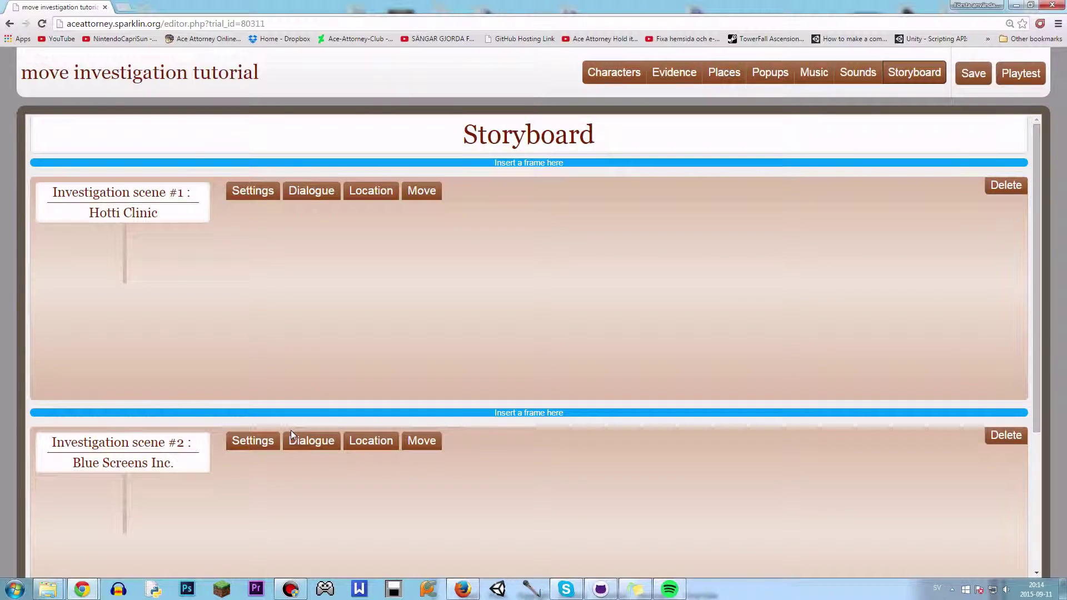
scroll(296, 431, down, 1)
scroll(295, 478, down, 3)
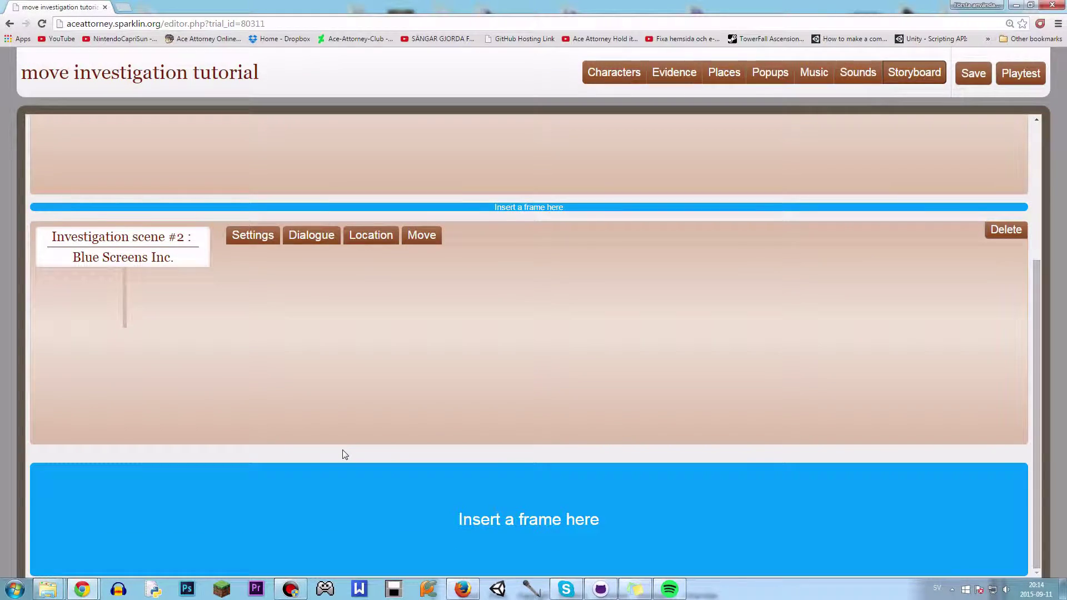
scroll(295, 481, up, 4)
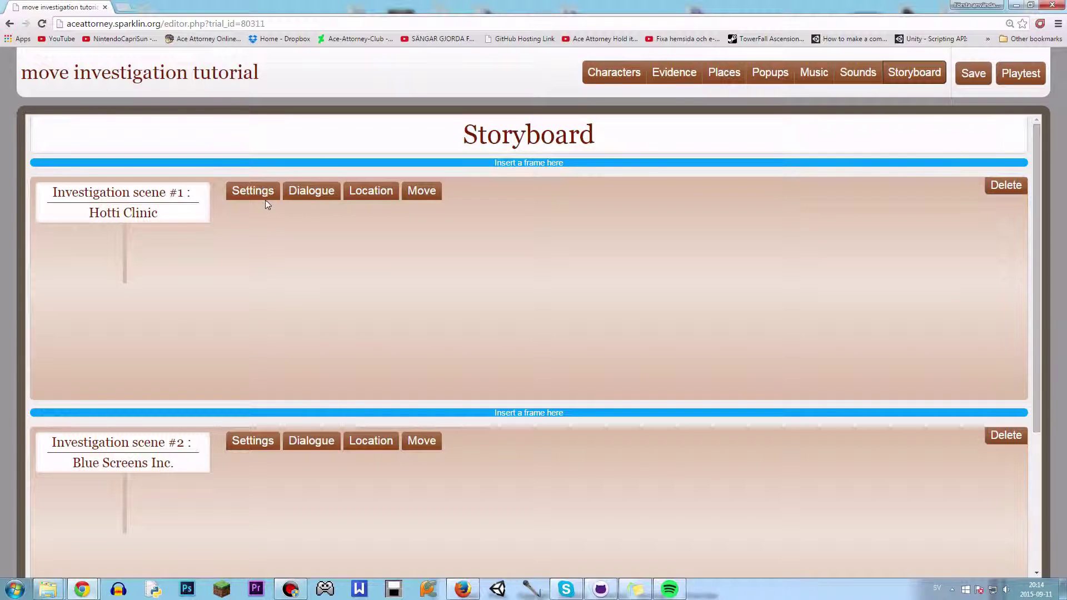
mouse_move(422, 191)
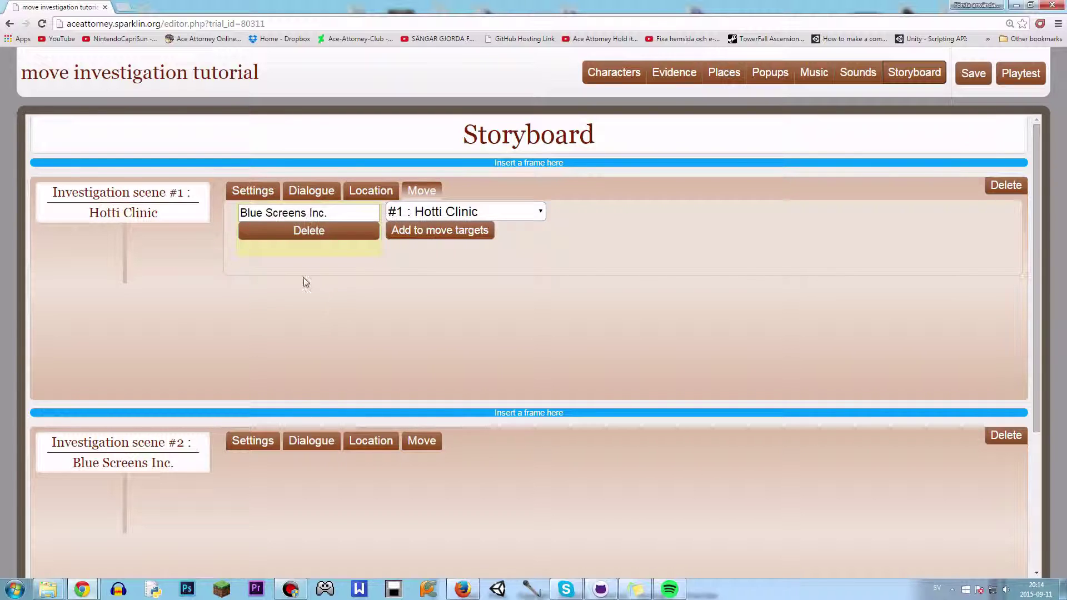
mouse_move(256, 186)
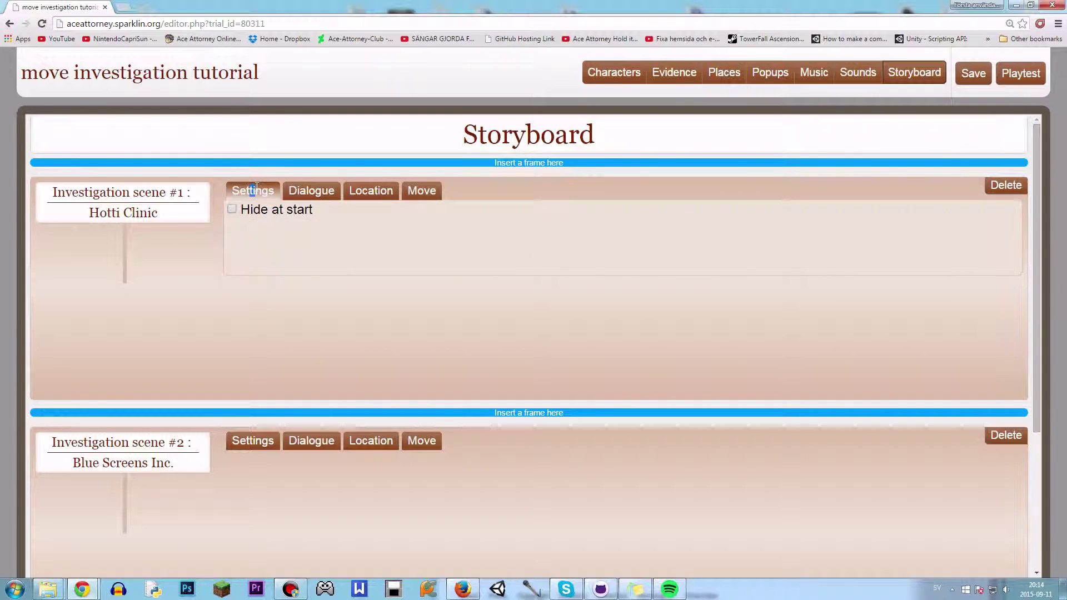
mouse_move(308, 191)
click(293, 222)
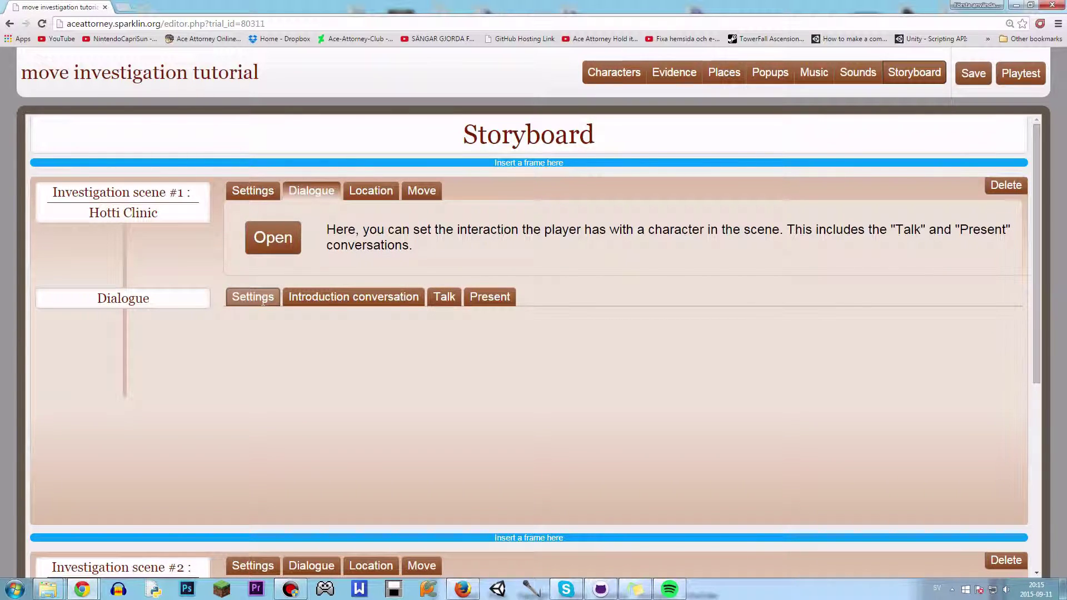
mouse_move(263, 302)
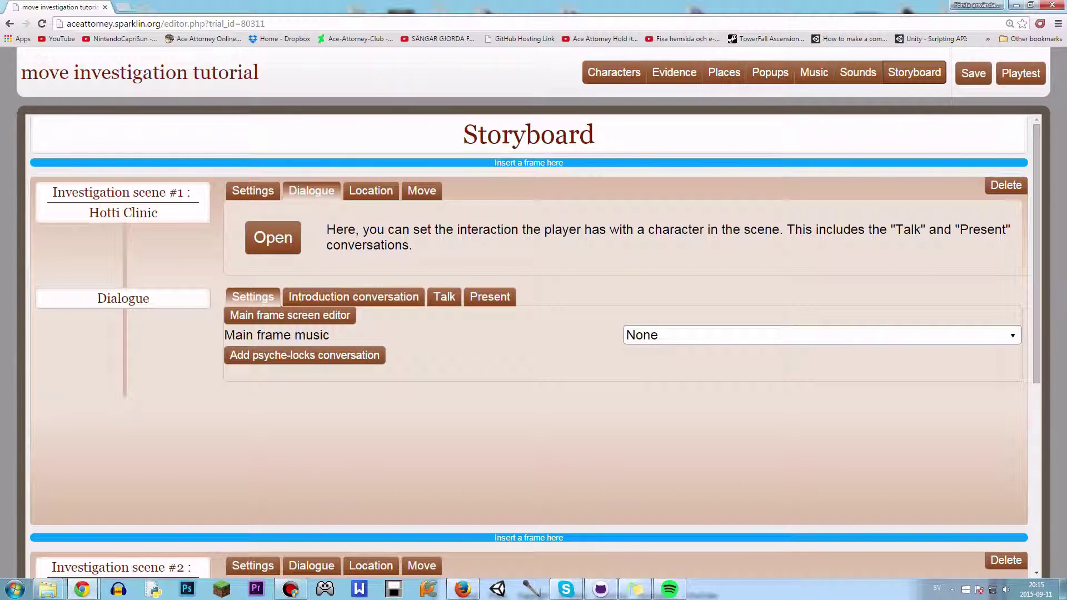
Set the main frame's place to the clinic with Hotti in the default_sprites_Sashoff_3 sprite
click(302, 324)
click(542, 473)
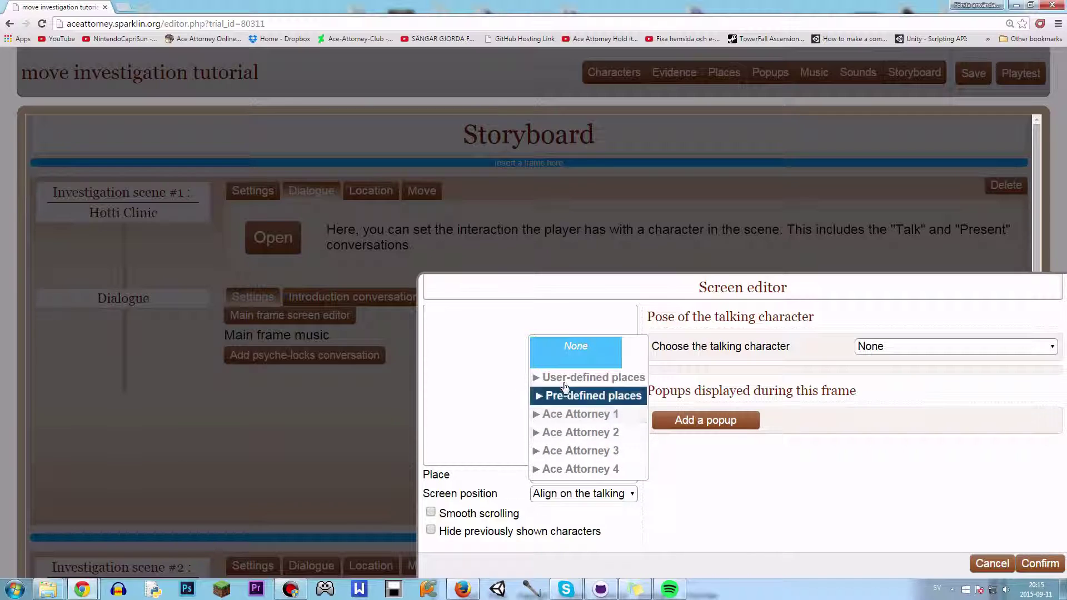
click(565, 378)
click(576, 324)
click(705, 346)
click(667, 371)
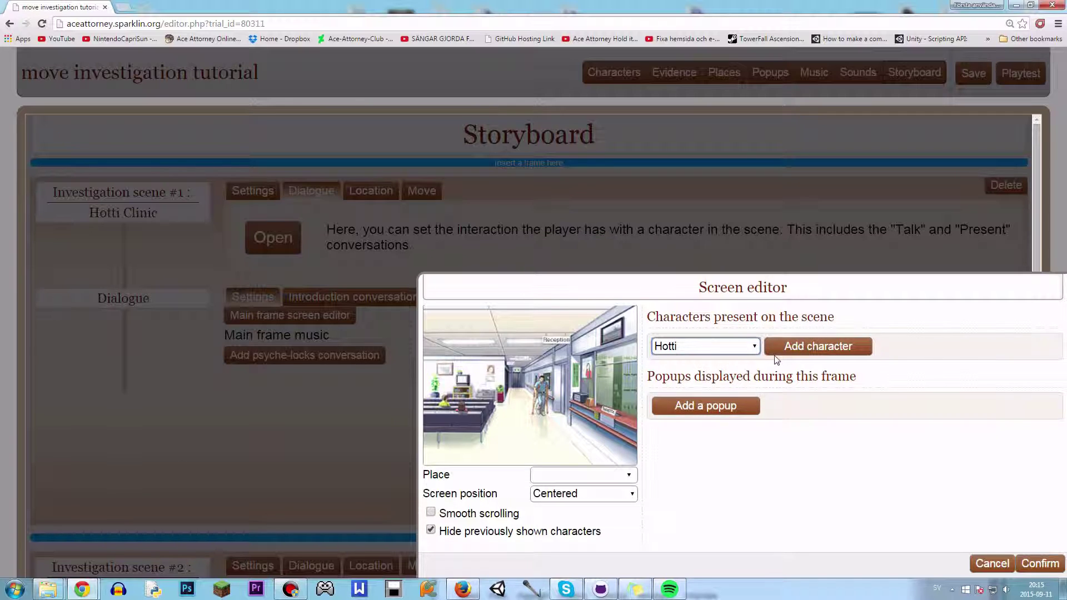
click(777, 351)
click(817, 378)
click(978, 390)
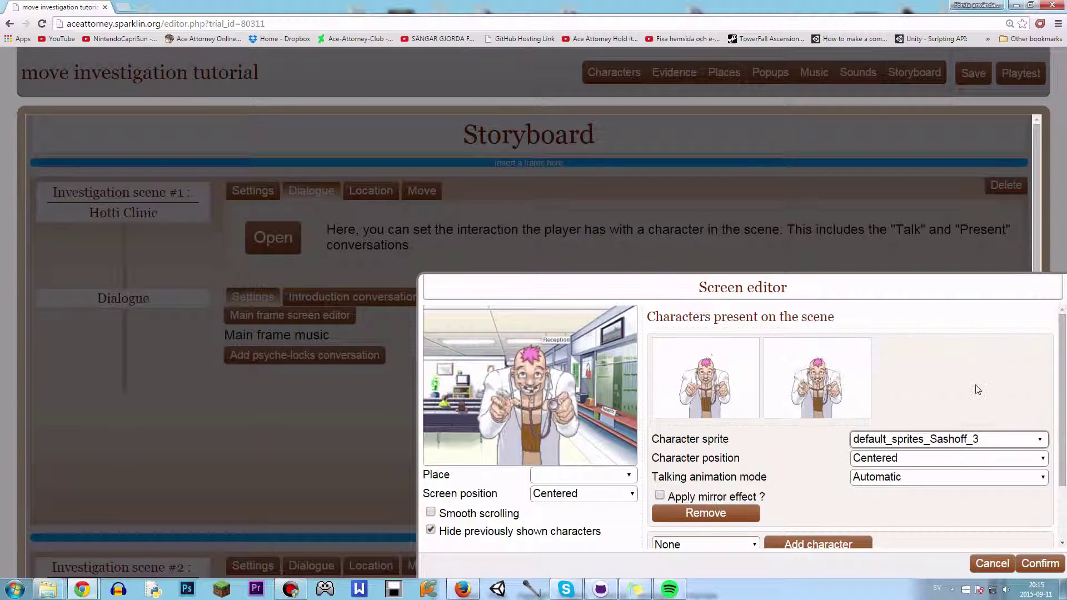
click(1039, 564)
Discard the screen setup changes and pick the clinic as the frame's place again
click(339, 319)
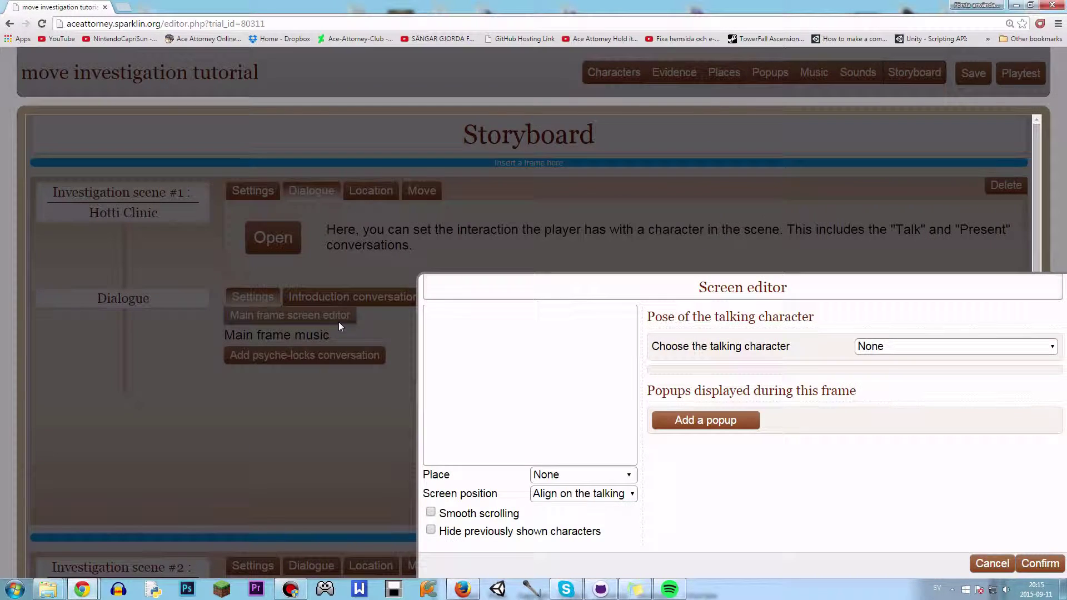
click(989, 562)
click(290, 315)
click(589, 475)
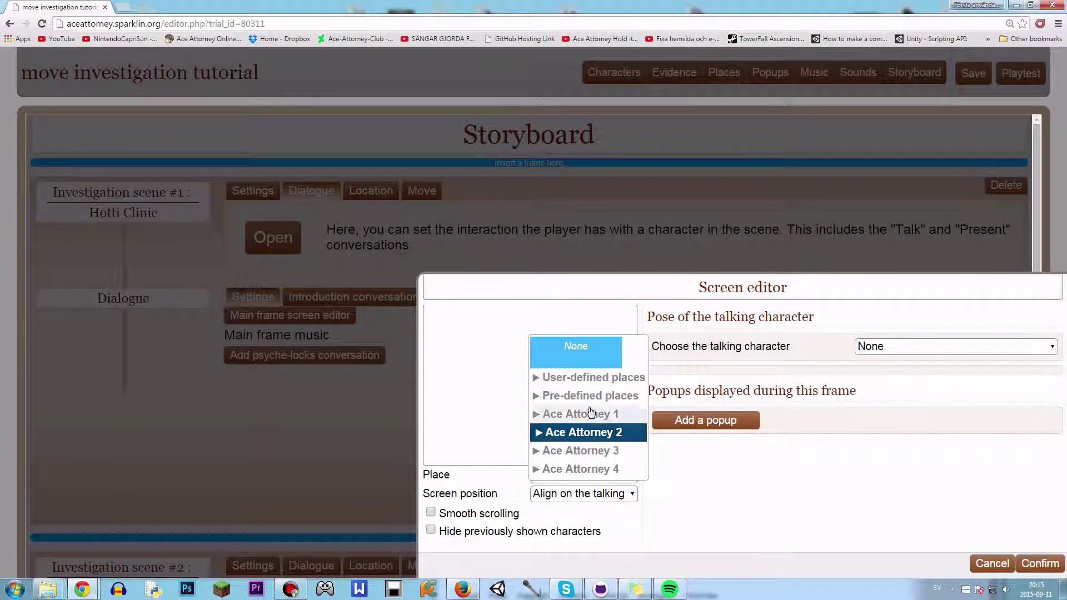
click(595, 359)
click(575, 474)
click(576, 378)
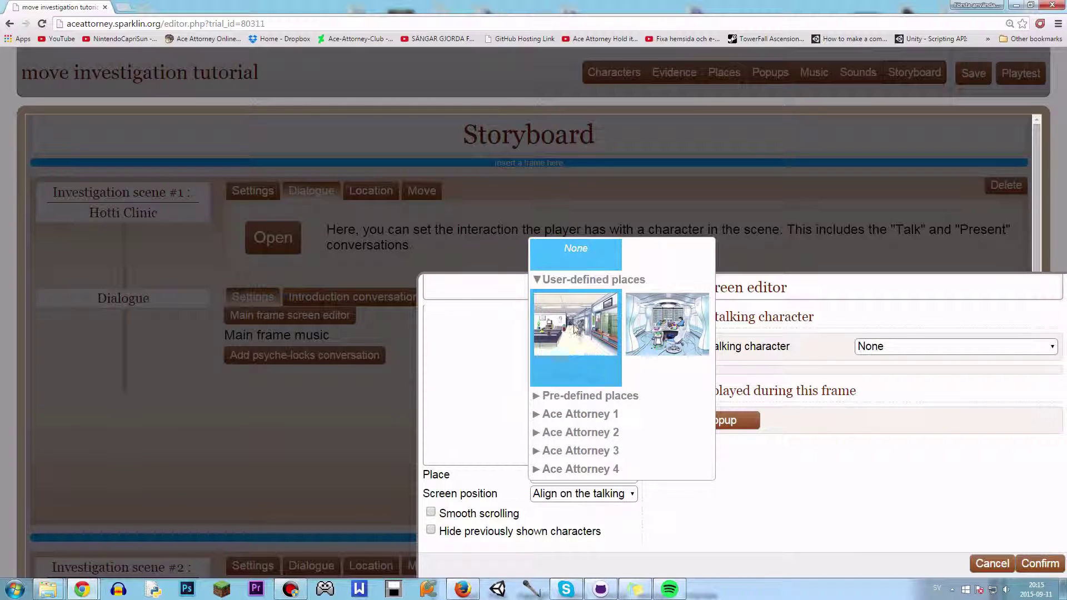
click(576, 324)
Add Hotti again with a different sprite and confirm the main frame setup
click(705, 346)
click(729, 364)
click(722, 350)
click(725, 360)
click(716, 353)
click(702, 372)
click(818, 346)
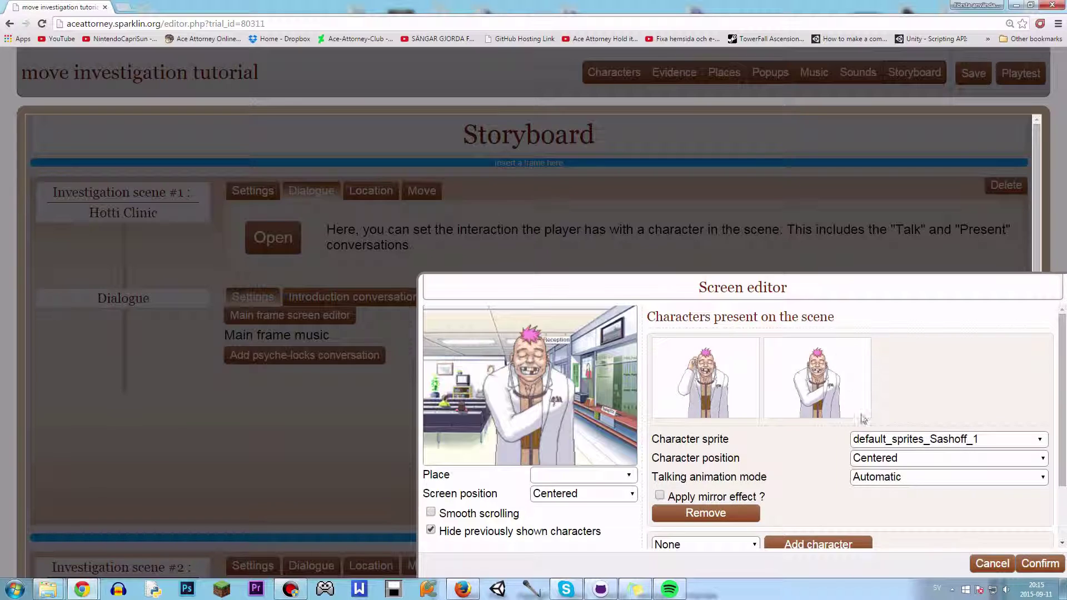
click(947, 439)
click(997, 390)
click(1049, 565)
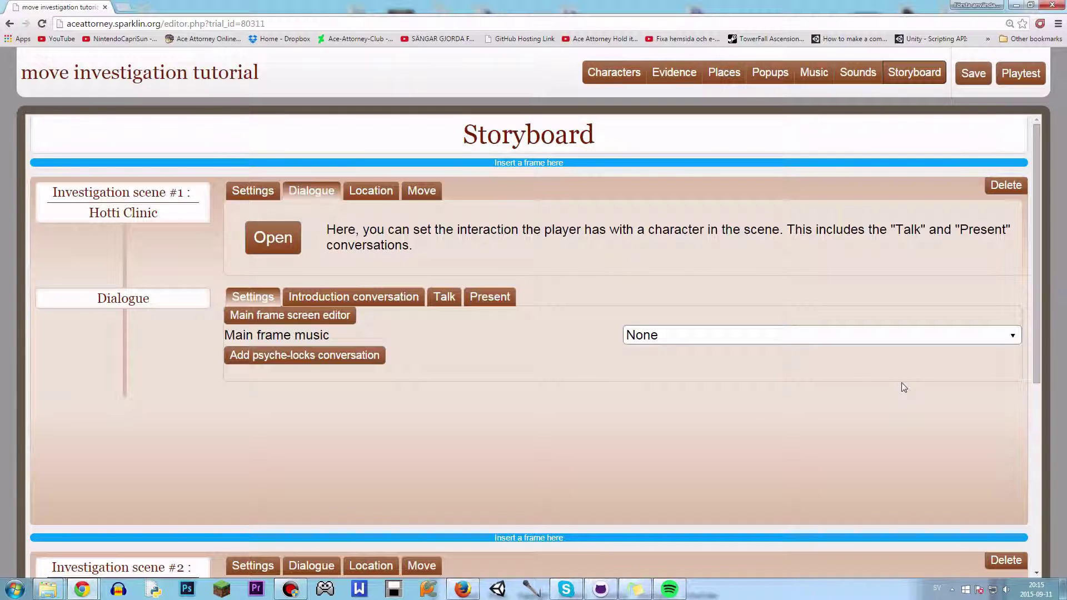
Redo the main frame screen setup with the clinic background and confirm it
click(753, 337)
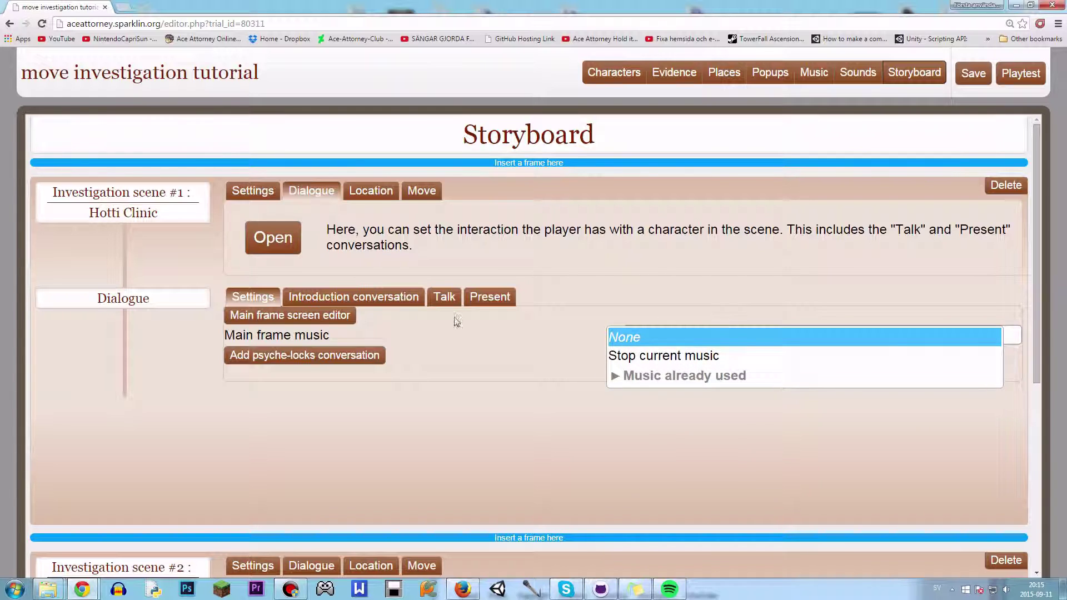
click(302, 315)
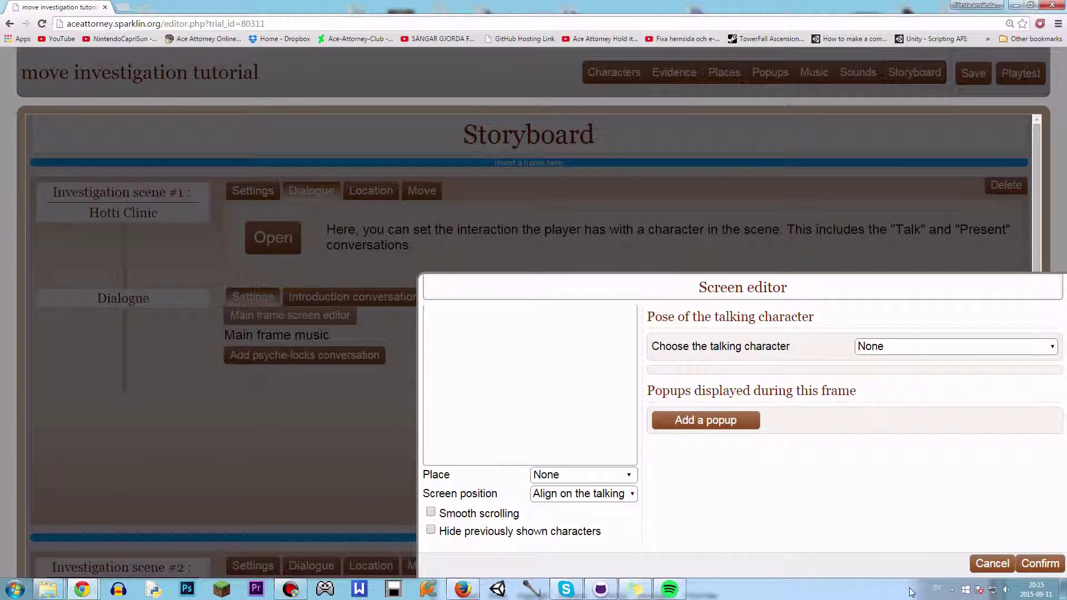
click(982, 572)
click(333, 316)
click(560, 475)
click(580, 373)
click(575, 361)
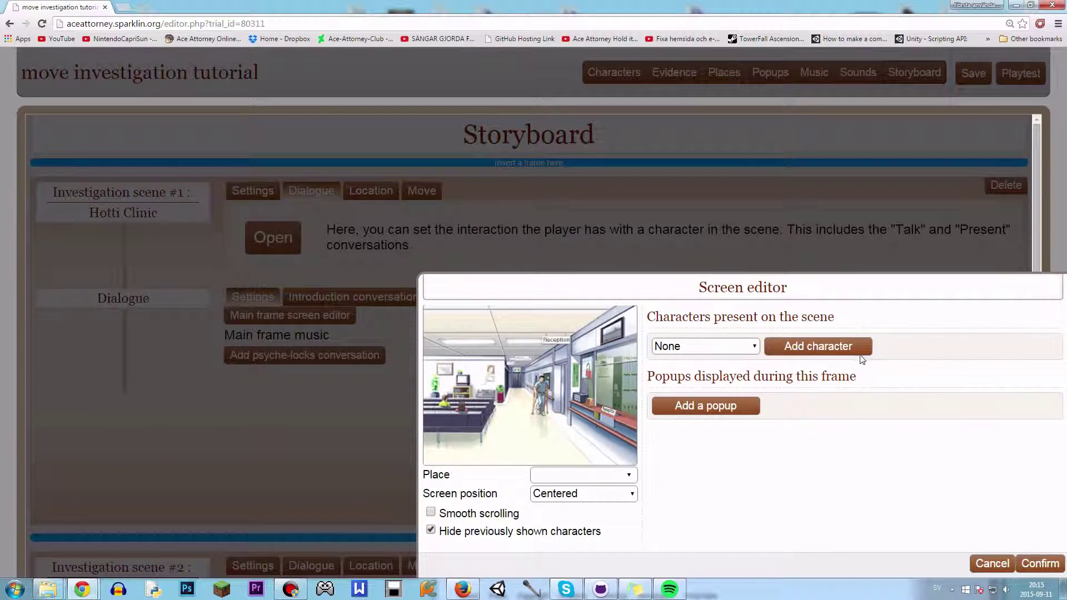
click(1039, 563)
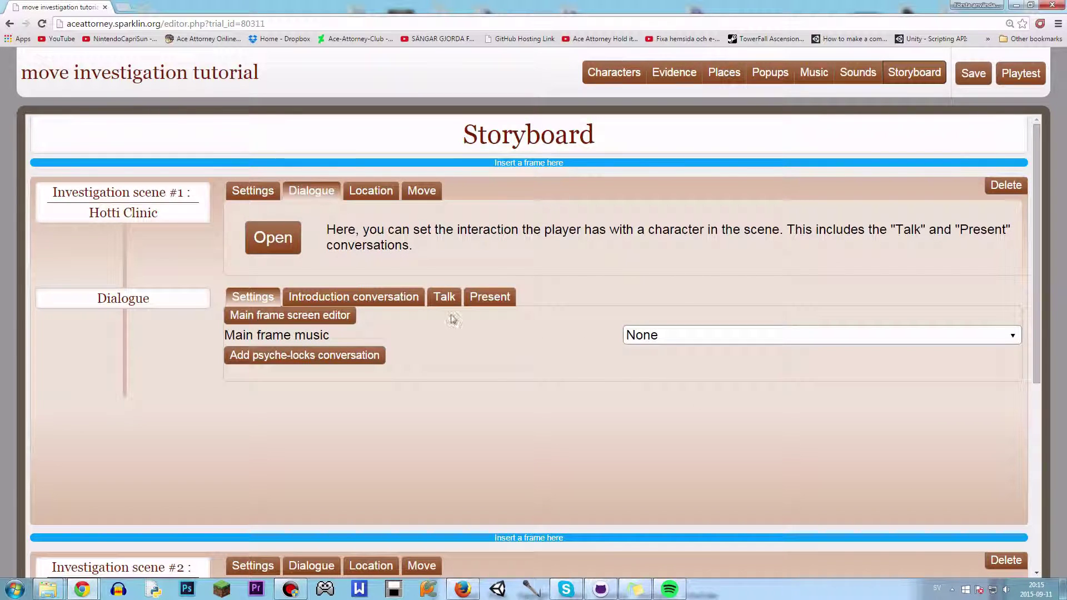
click(322, 317)
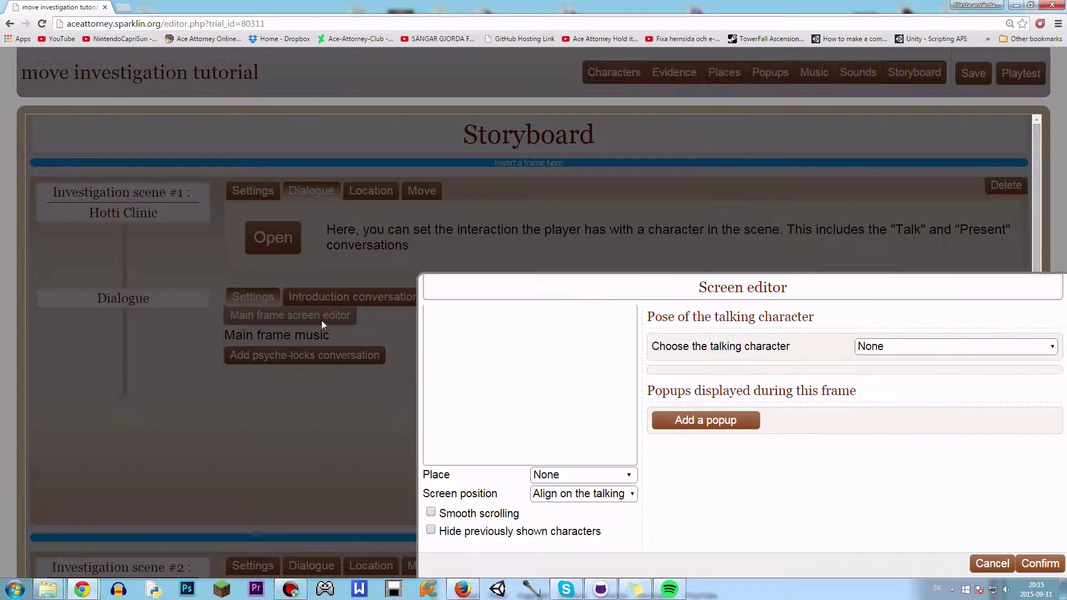
click(1031, 572)
Set the main frame music to 20 - Eccentric from the already-used music
click(822, 335)
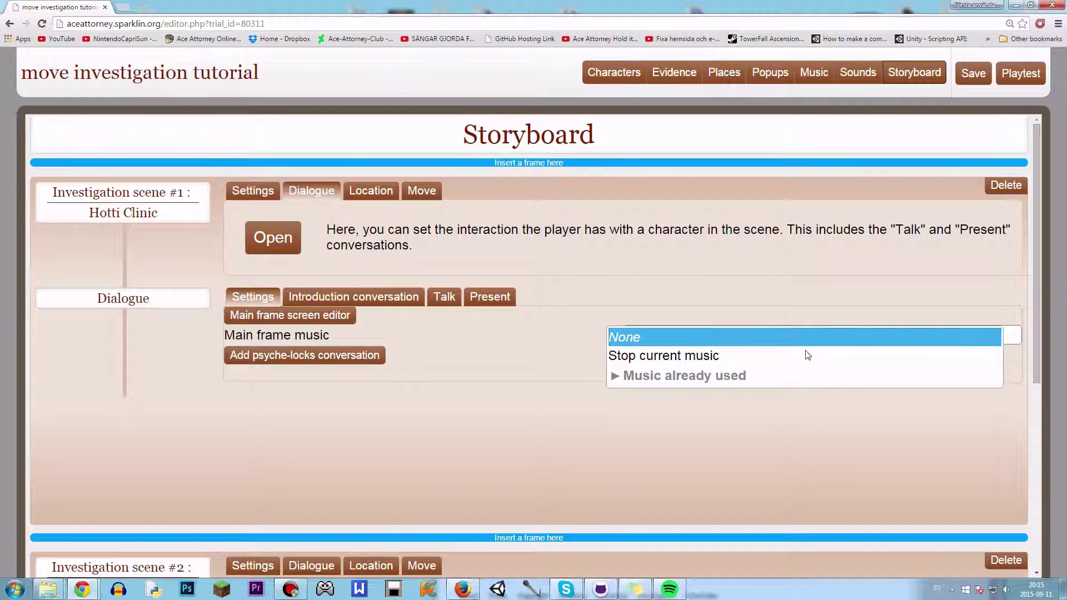
click(767, 380)
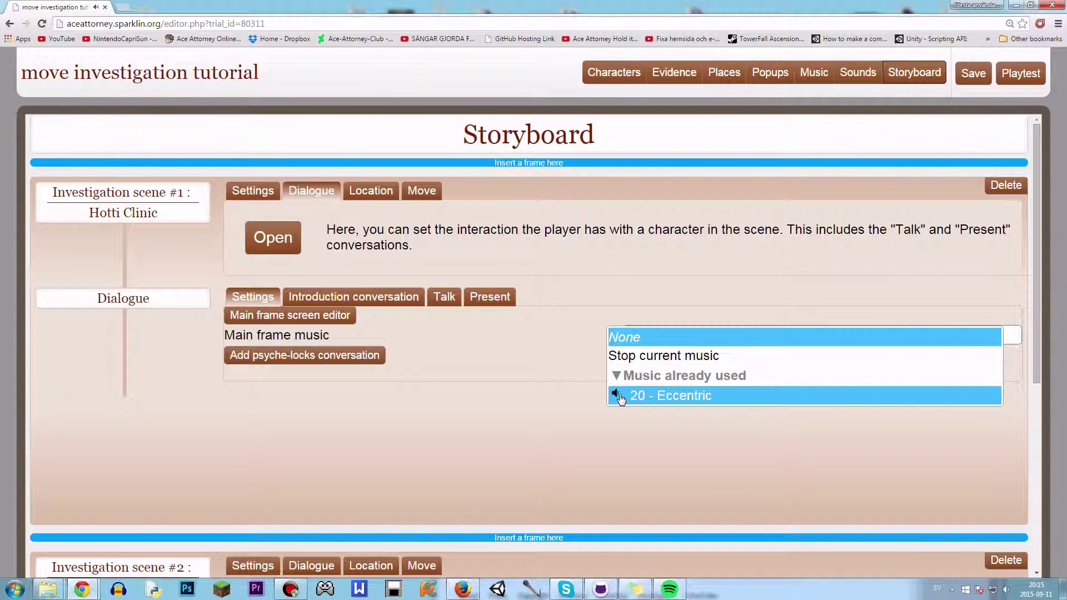
click(639, 395)
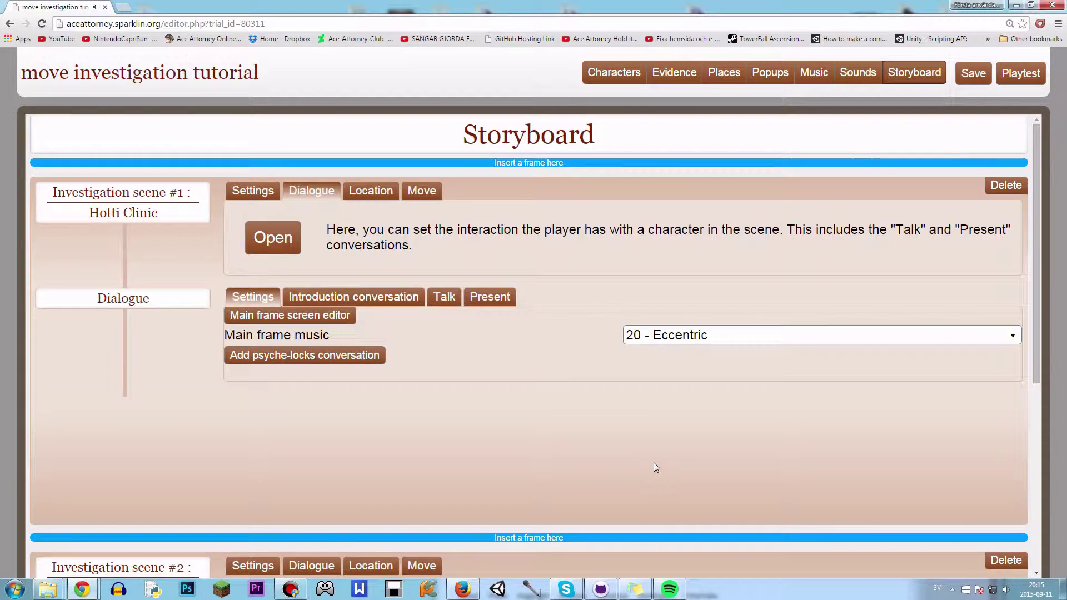
scroll(653, 462, down, 6)
Add a Dialogue frame to Blue Screens Inc. with main frame music 20 - Eccentric
click(239, 233)
click(311, 236)
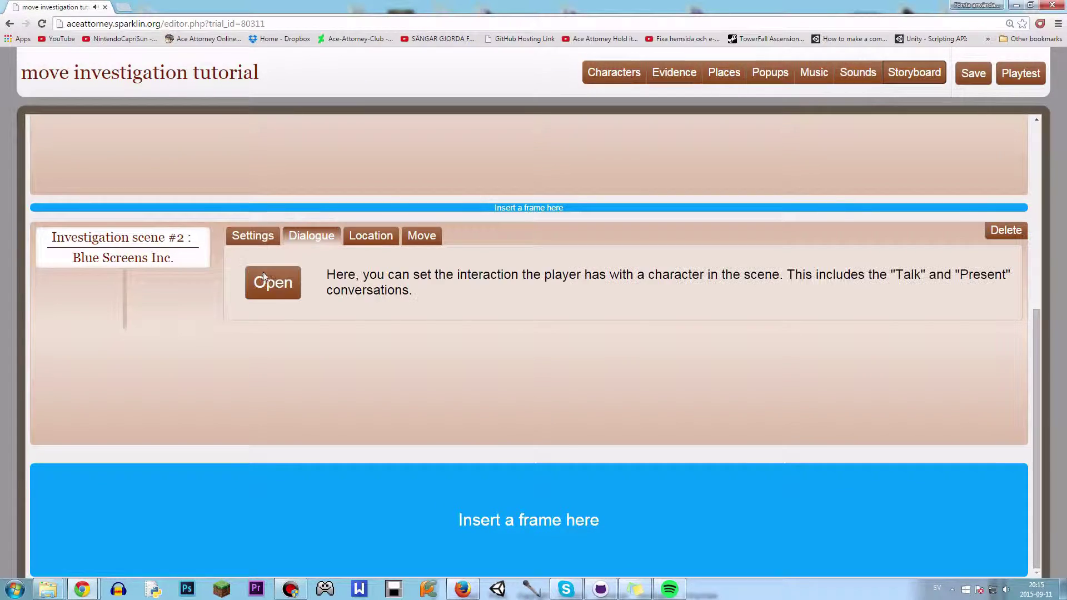
click(273, 282)
click(252, 340)
click(634, 383)
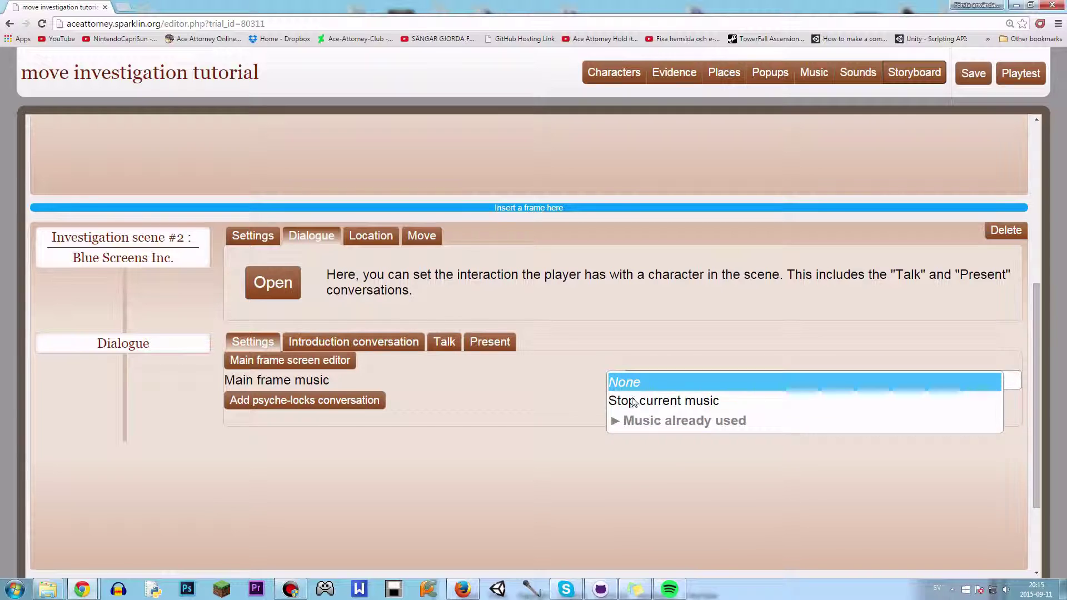
click(639, 422)
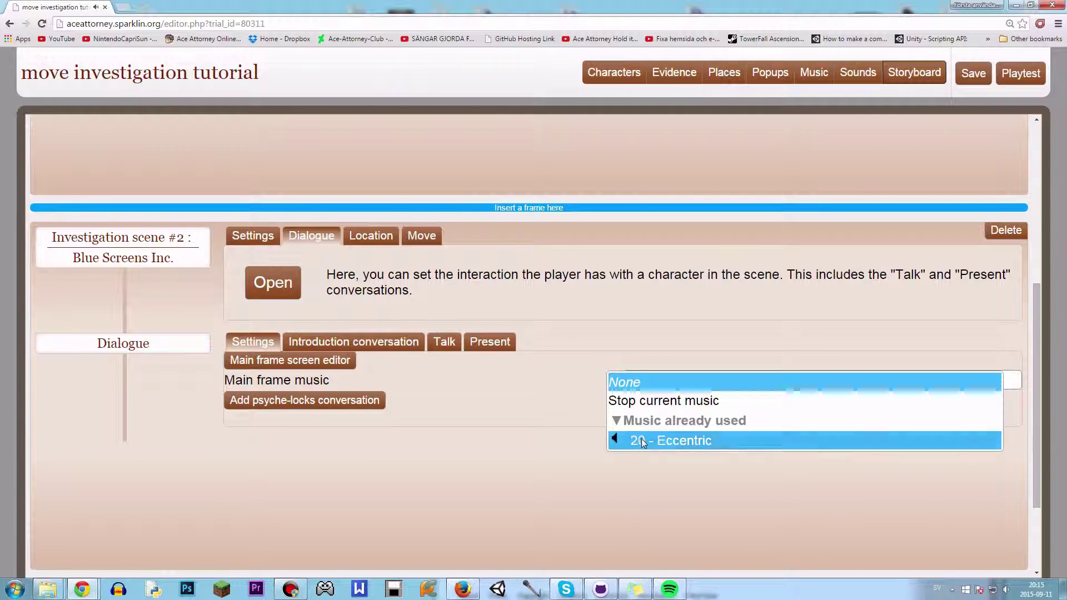
click(634, 440)
Set the main frame to the blue room with Lisa in a different pose
click(328, 362)
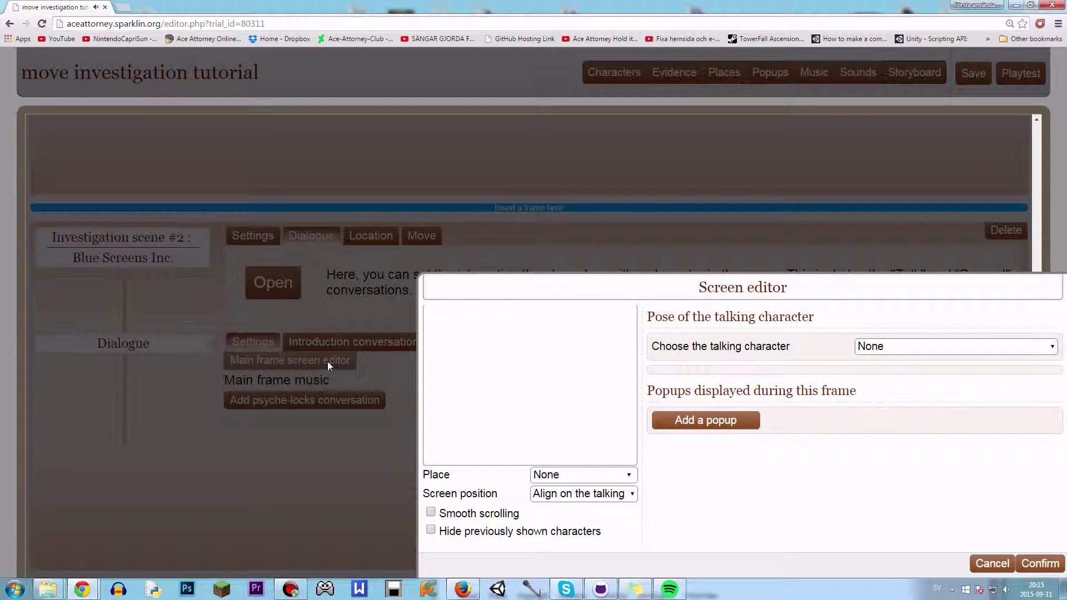
click(581, 474)
click(584, 374)
click(585, 375)
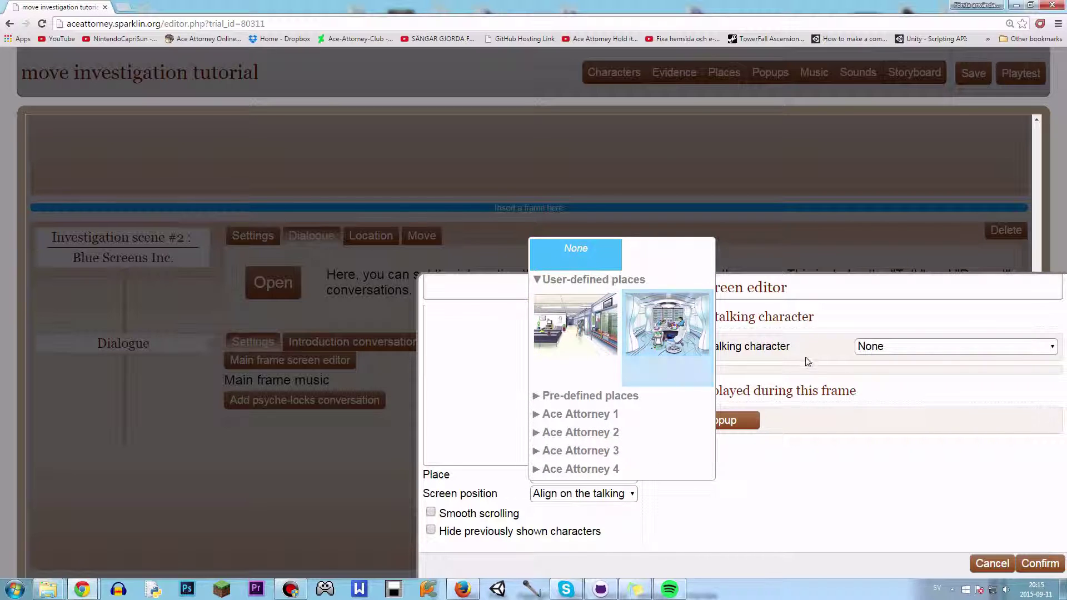
click(705, 345)
click(679, 390)
click(794, 347)
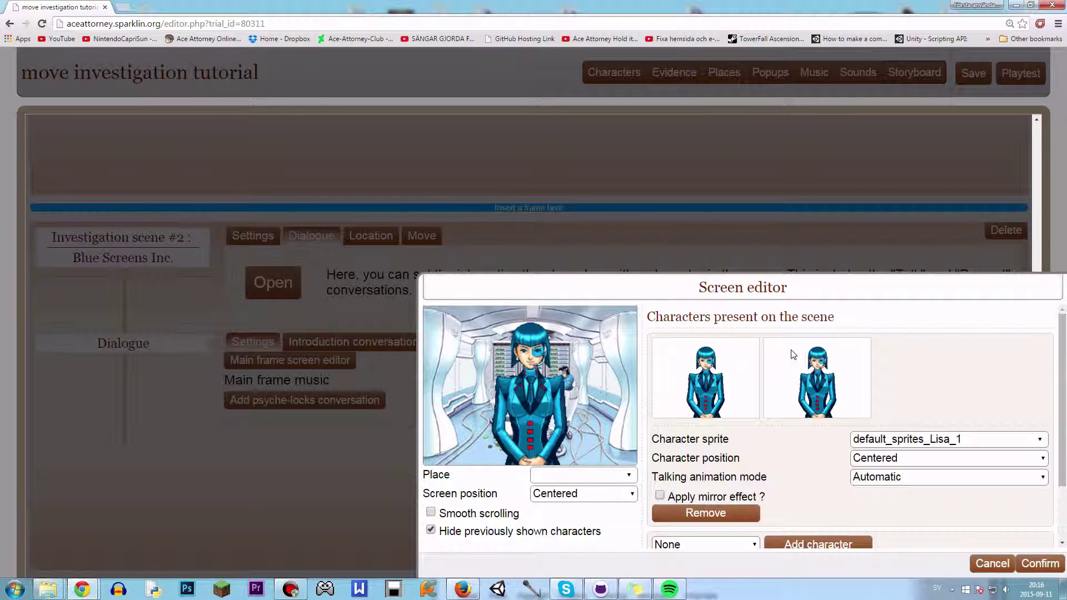
click(939, 442)
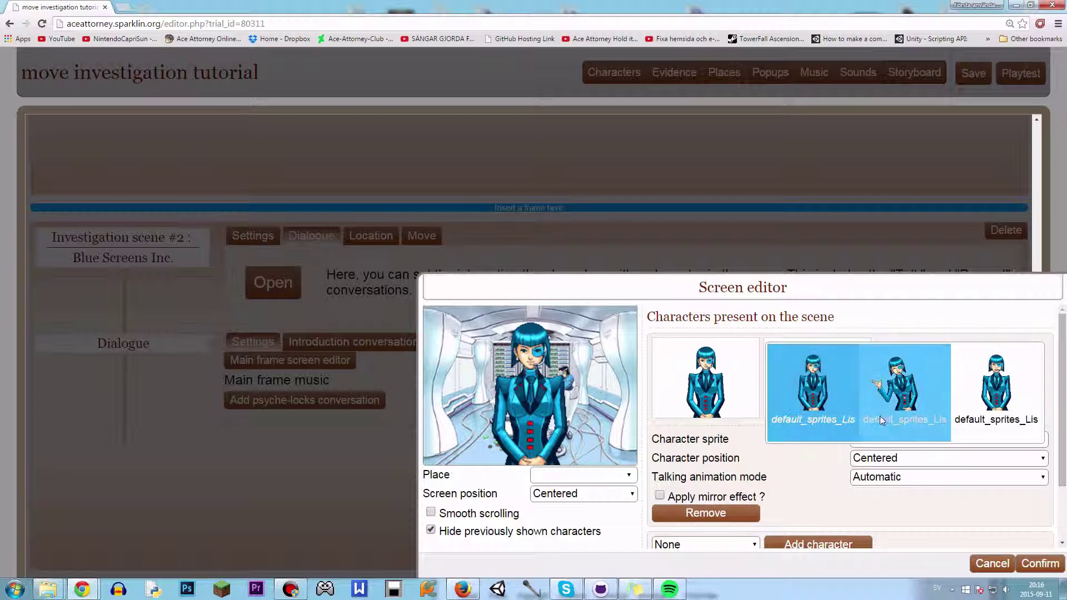
click(880, 416)
click(1032, 564)
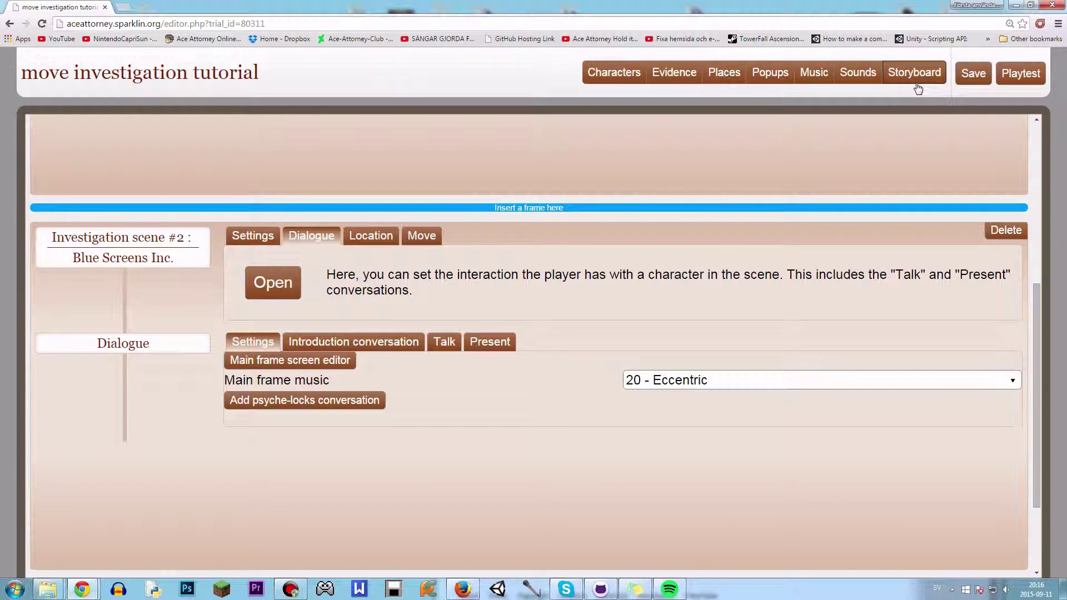
click(1023, 72)
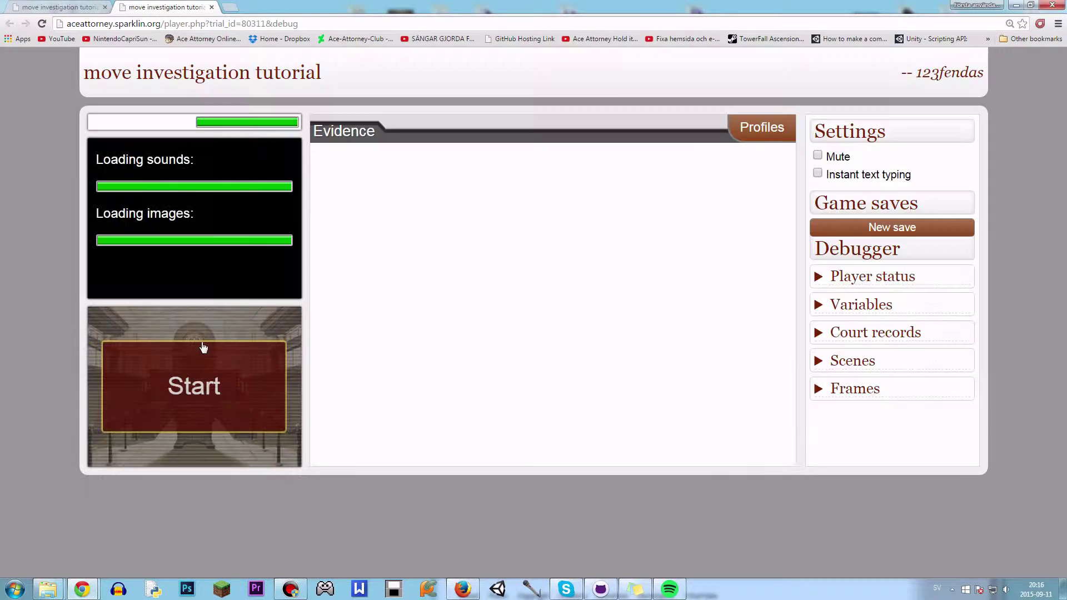
Start the playtest, advance the opening dialogue, and move to the other location
click(202, 384)
click(201, 406)
click(235, 359)
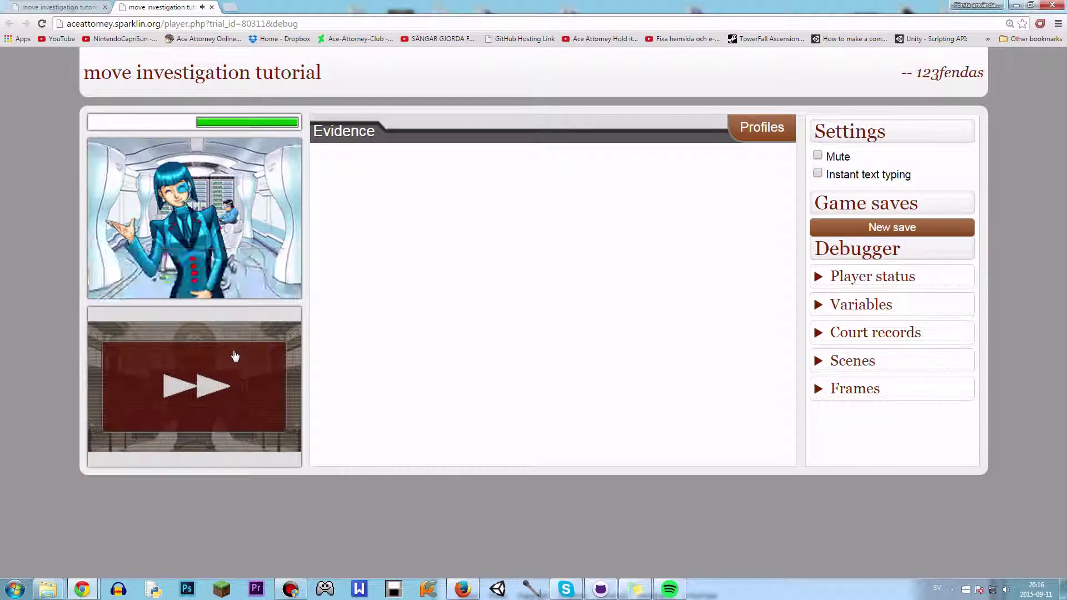
click(238, 381)
click(248, 364)
Travel between Blue Screens Inc. and Hotti Clinic, then close the playtest tab
click(248, 363)
click(246, 361)
click(251, 347)
click(249, 364)
click(249, 346)
click(247, 363)
click(249, 346)
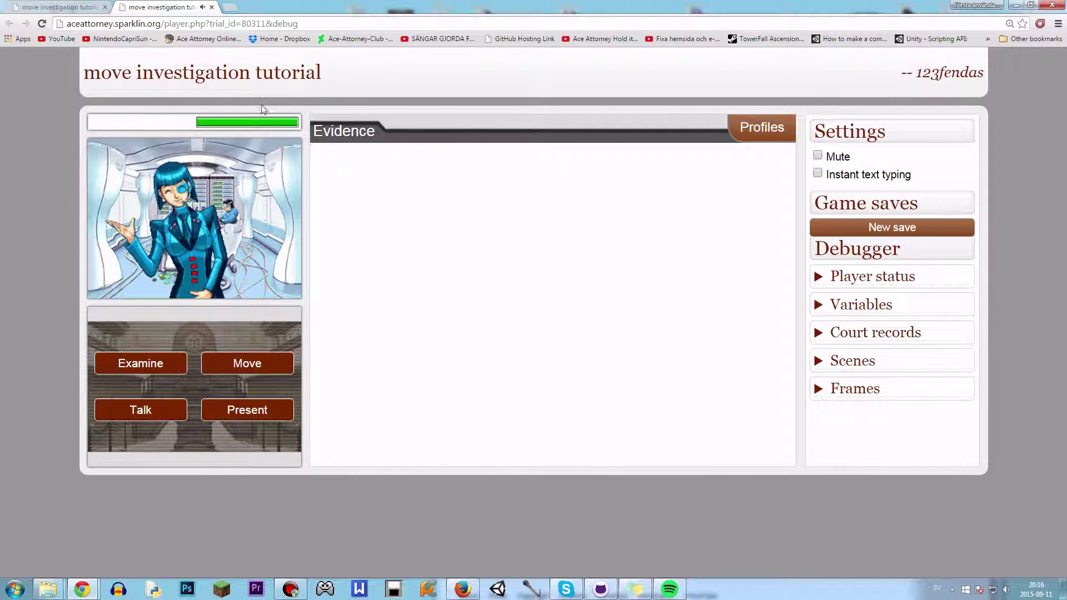
click(212, 8)
In the Storyboard, inspect Blue Screens Inc.'s dialogue main frame screen editor and close it
click(912, 72)
scroll(567, 424, down, 3)
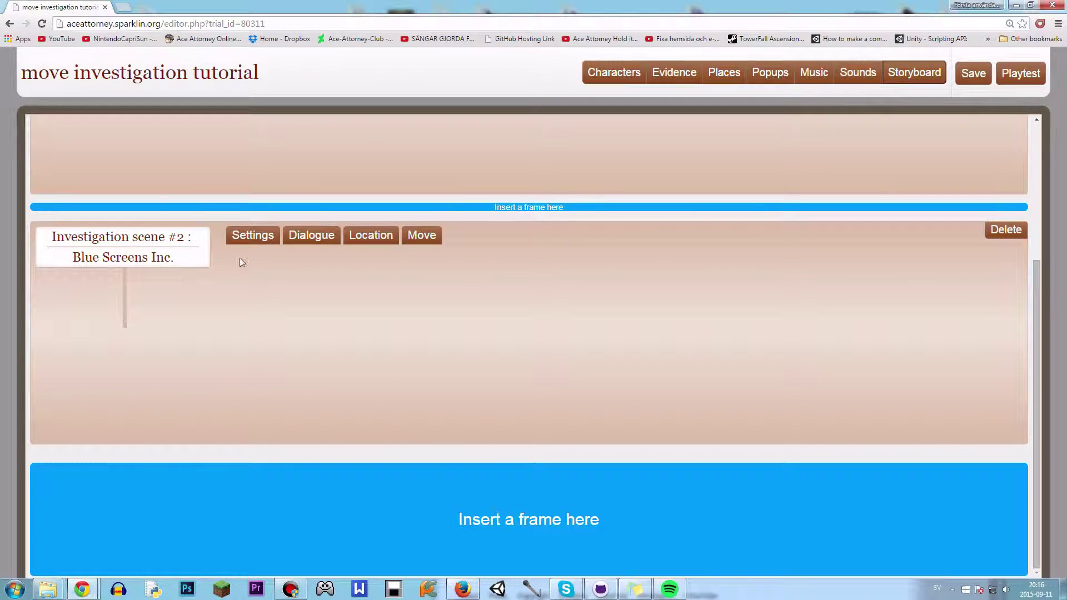
click(294, 236)
click(272, 284)
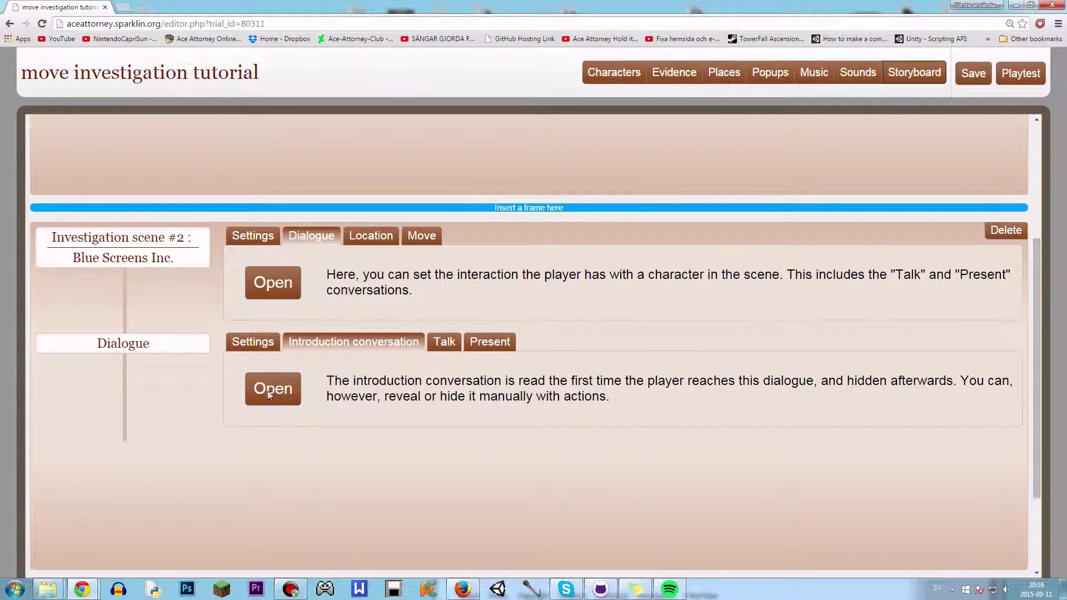
click(268, 392)
click(253, 342)
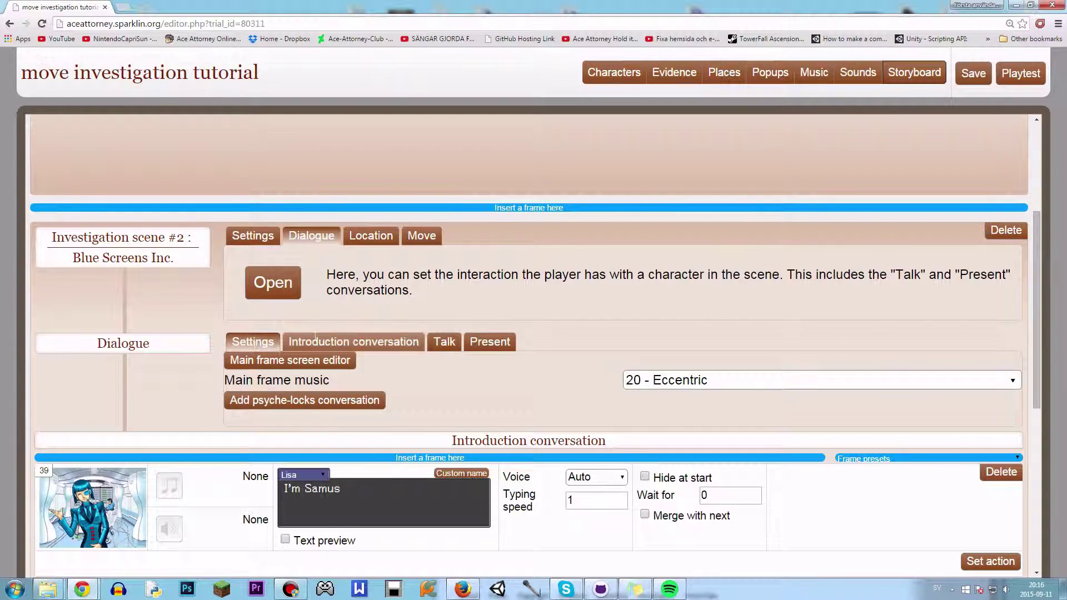
click(311, 361)
click(1035, 562)
scroll(332, 328, up, 3)
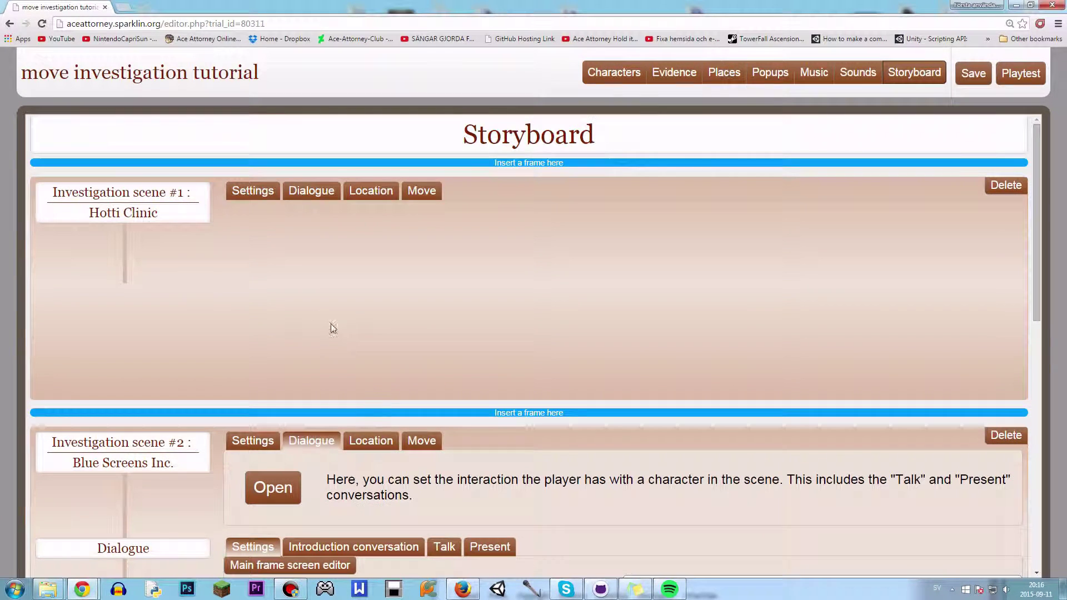
Add a Hotti Clinic dialogue whose main frame uses the user-defined clinic place, then save
click(312, 192)
click(292, 232)
click(315, 300)
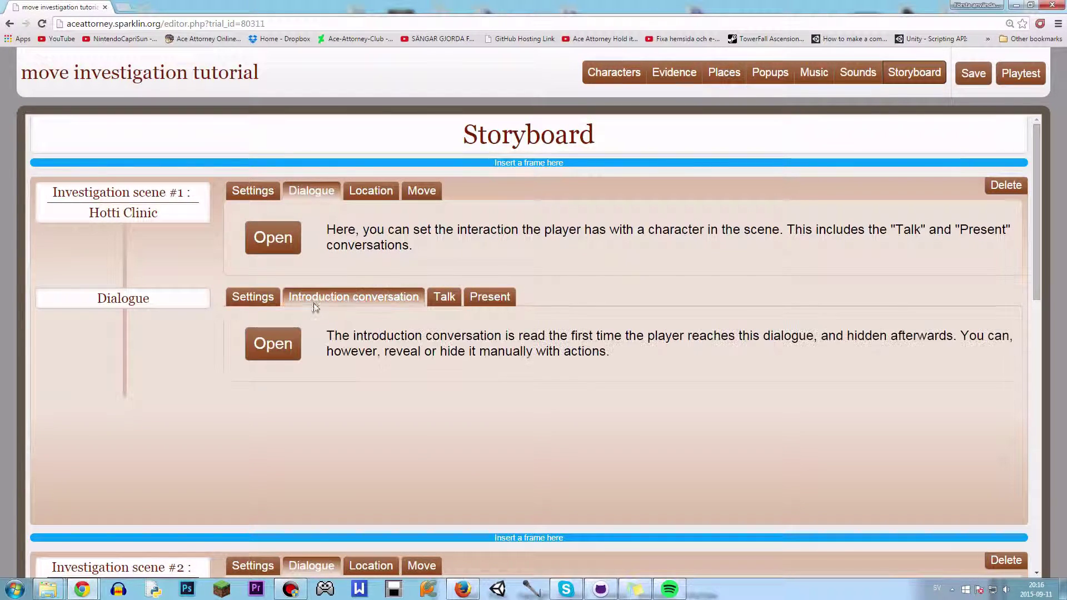
click(253, 297)
click(307, 316)
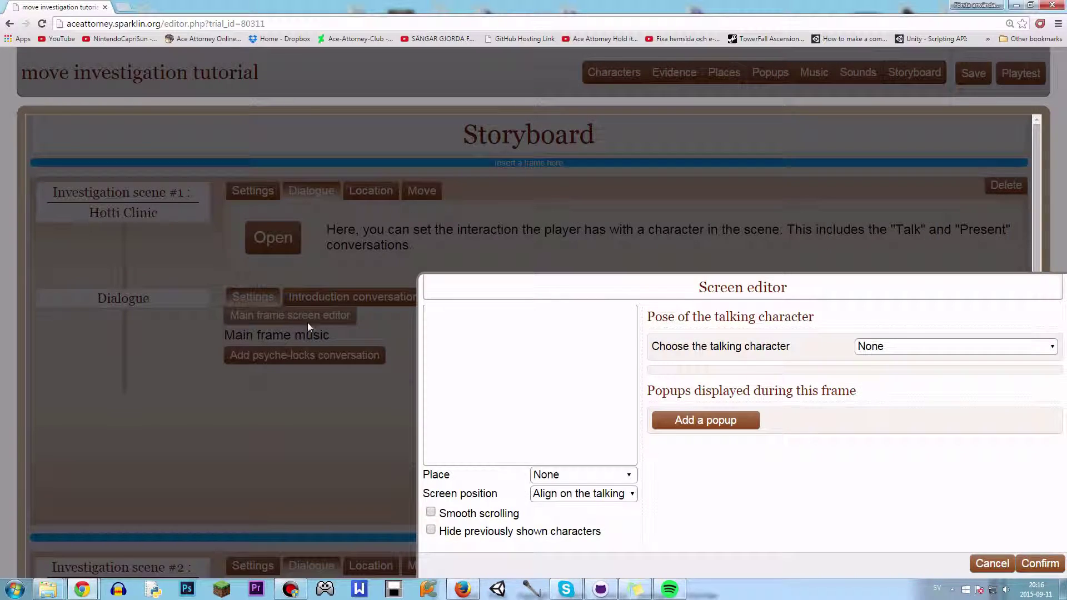
click(610, 480)
click(588, 377)
click(669, 355)
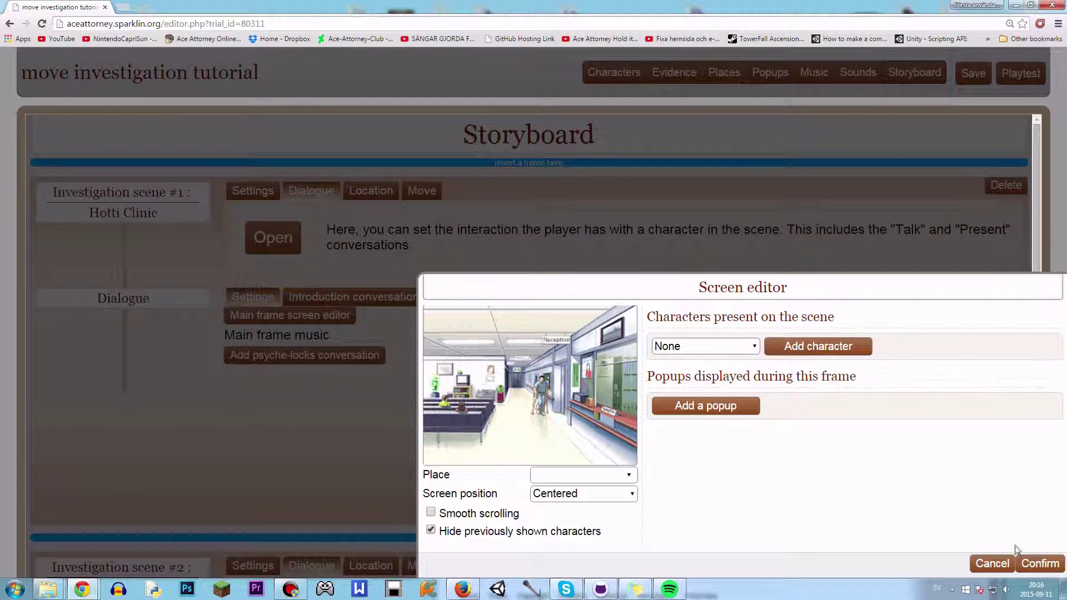
click(1037, 563)
click(972, 77)
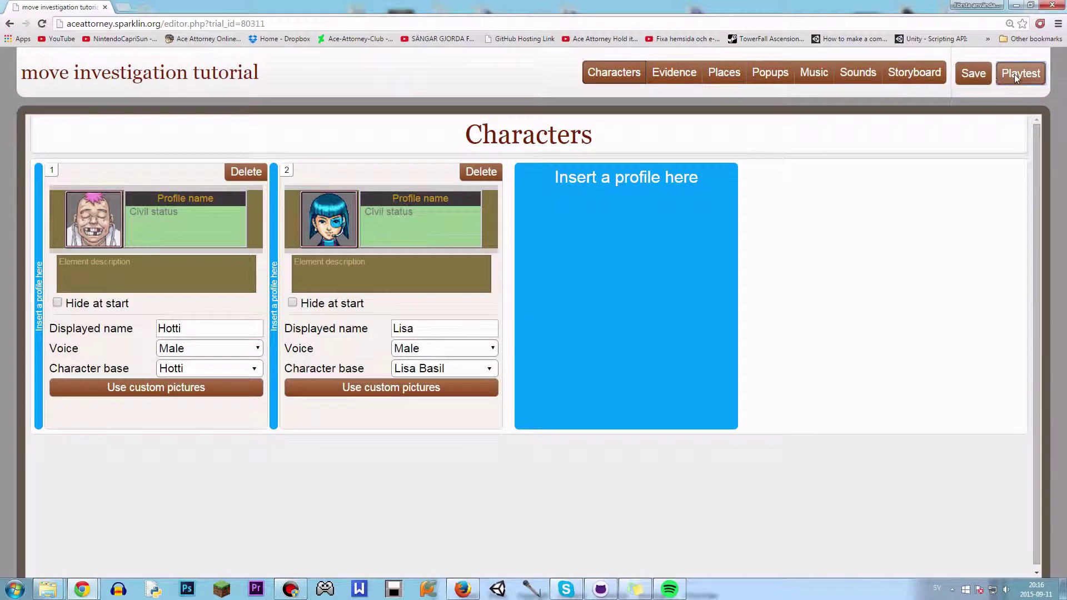
Playtest the trial: get past Hotti's greeting, travel to Blue Screens Inc. and advance Lisa's dialogue
click(1018, 74)
click(210, 382)
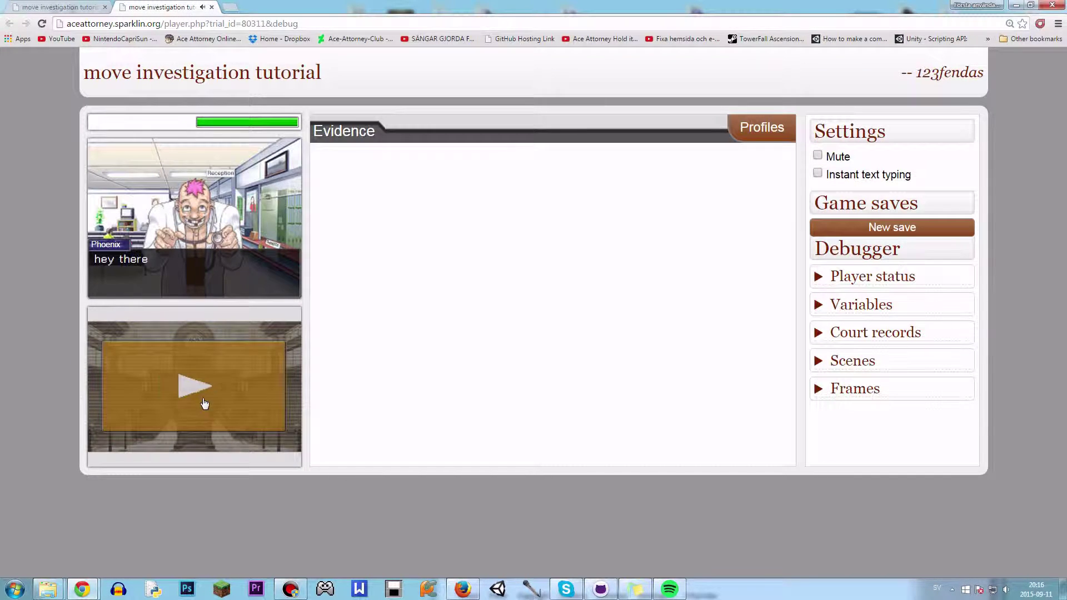
click(205, 391)
click(230, 353)
click(230, 354)
click(225, 387)
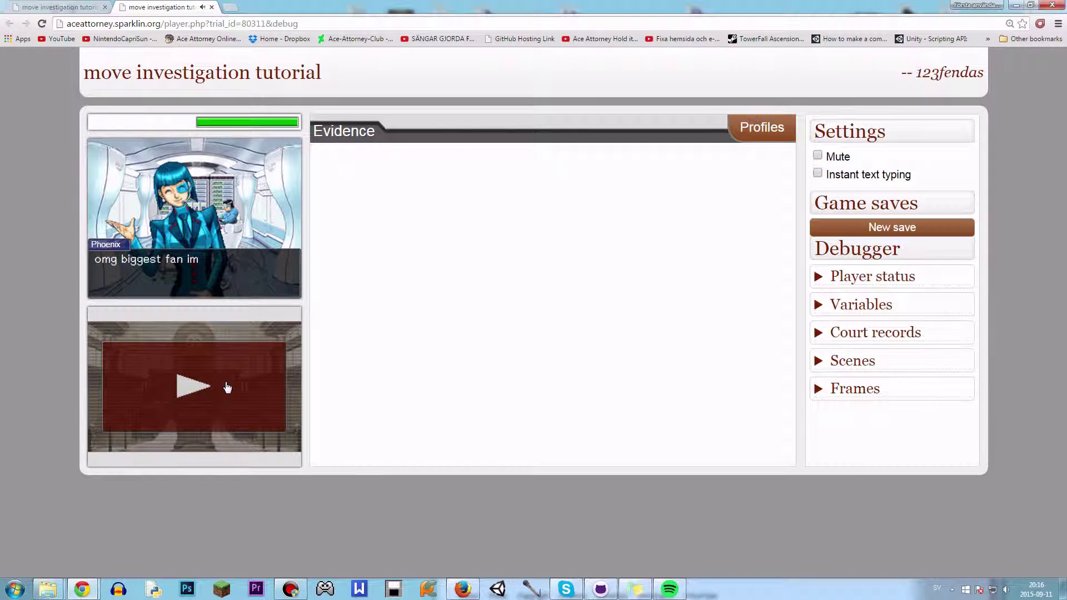
click(228, 383)
Travel back to Hotti Clinic, close the playtest tab and return to the Storyboard
click(238, 362)
click(237, 356)
click(236, 368)
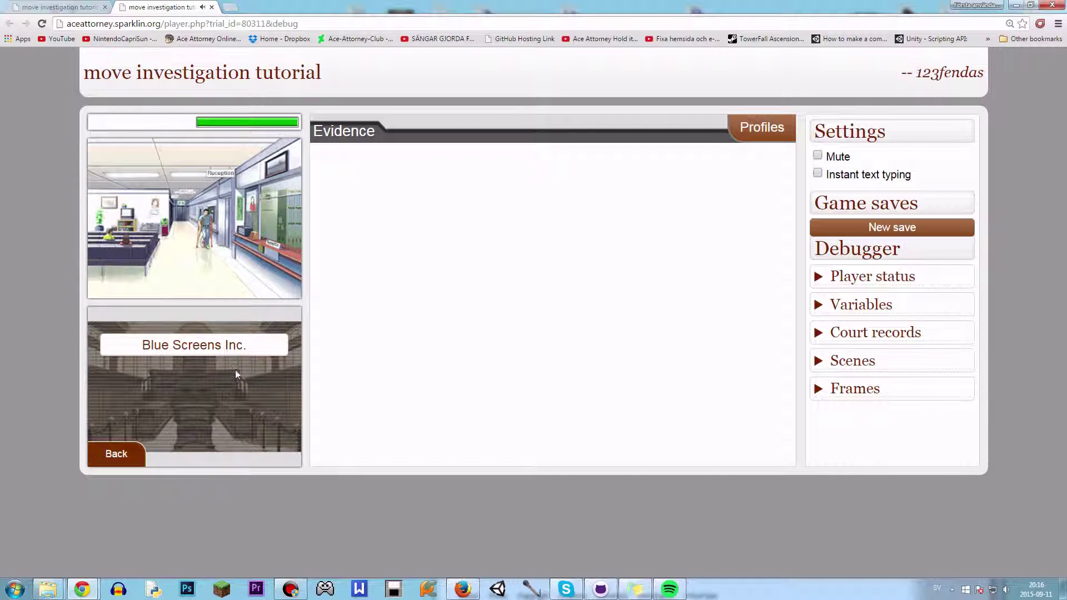
click(211, 7)
click(914, 72)
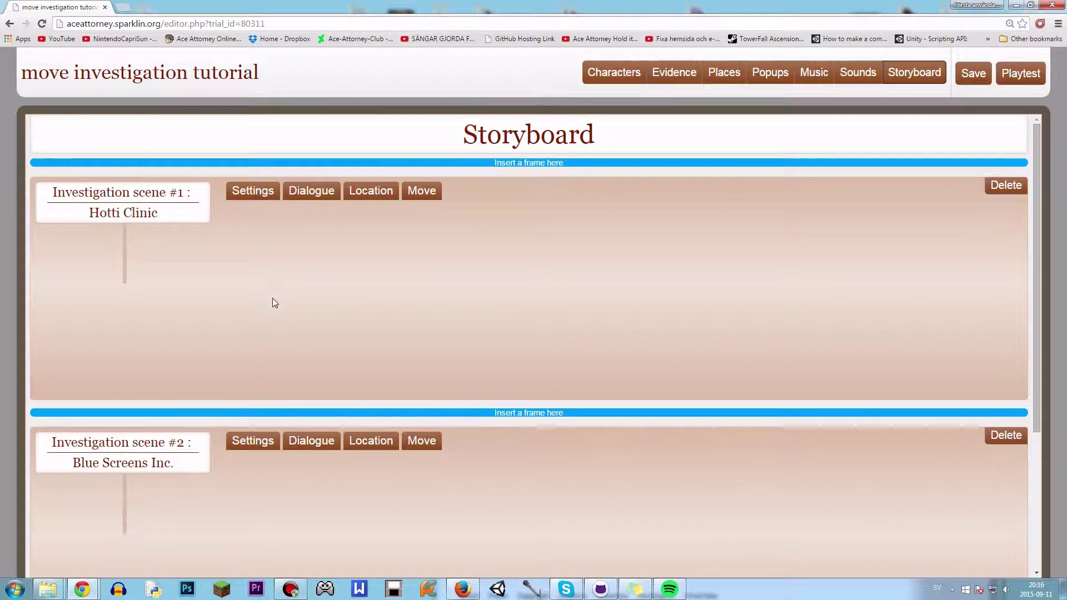
Add Hotti with the Sashoff_3 pose to Hotti Clinic's dialogue main frame and save the trial
scroll(275, 300, down, 1)
click(309, 139)
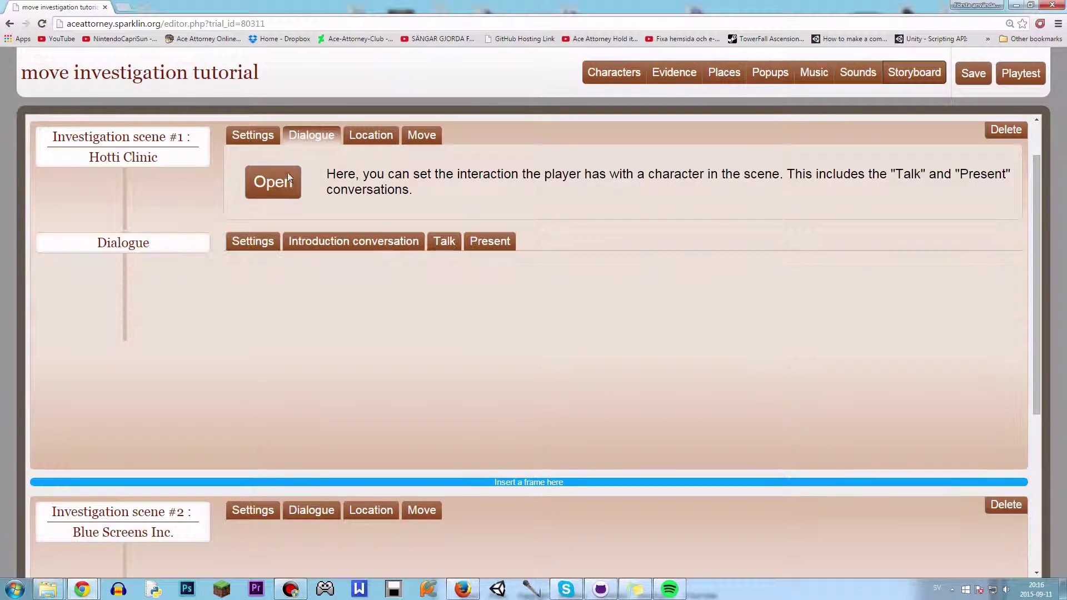
click(254, 242)
click(289, 259)
click(705, 346)
click(667, 369)
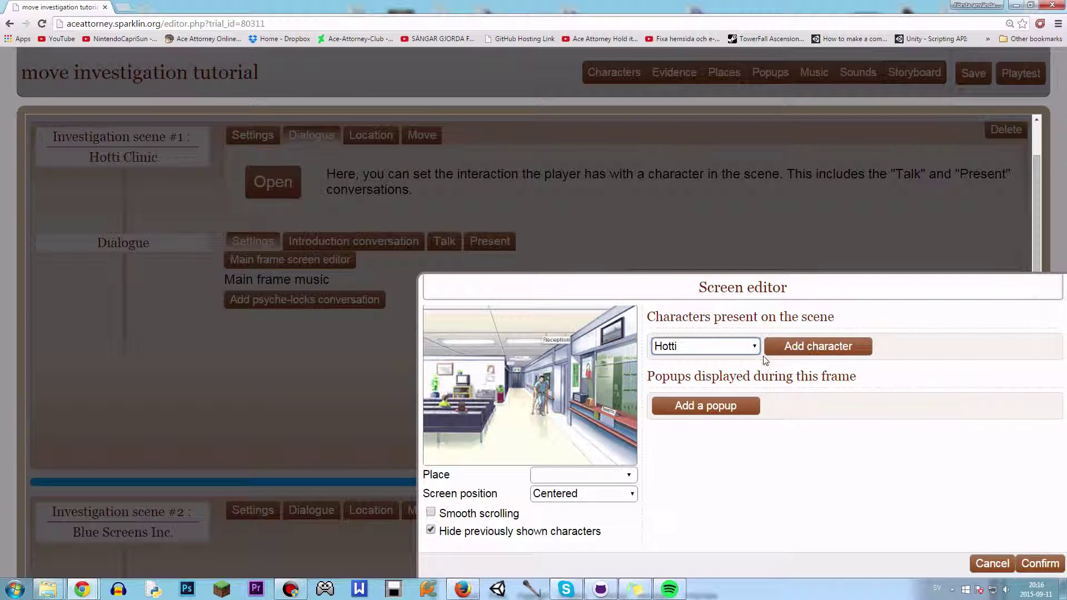
click(764, 354)
click(948, 390)
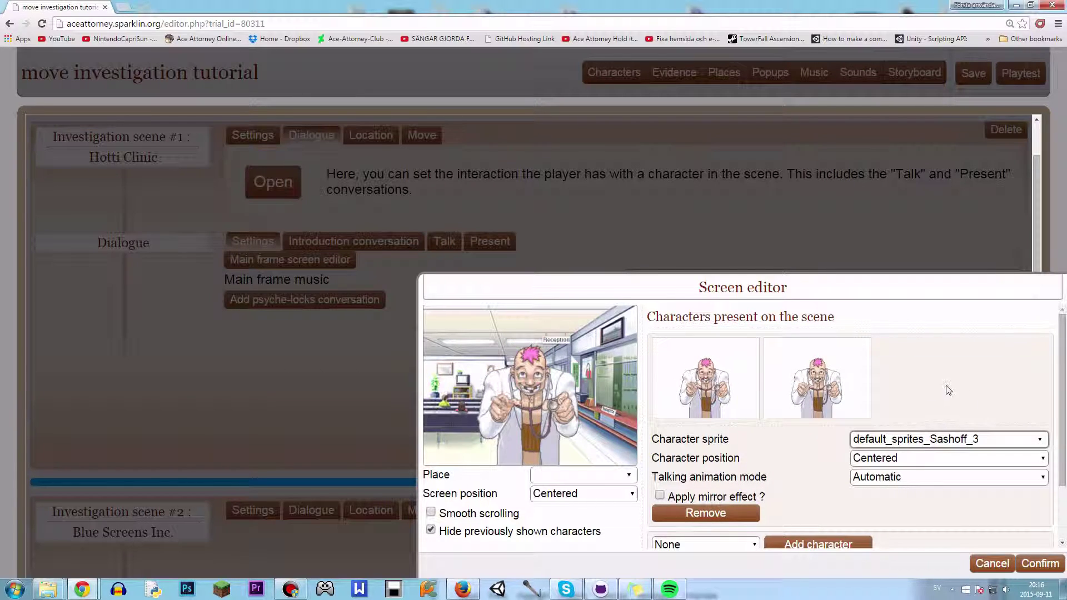
click(1040, 563)
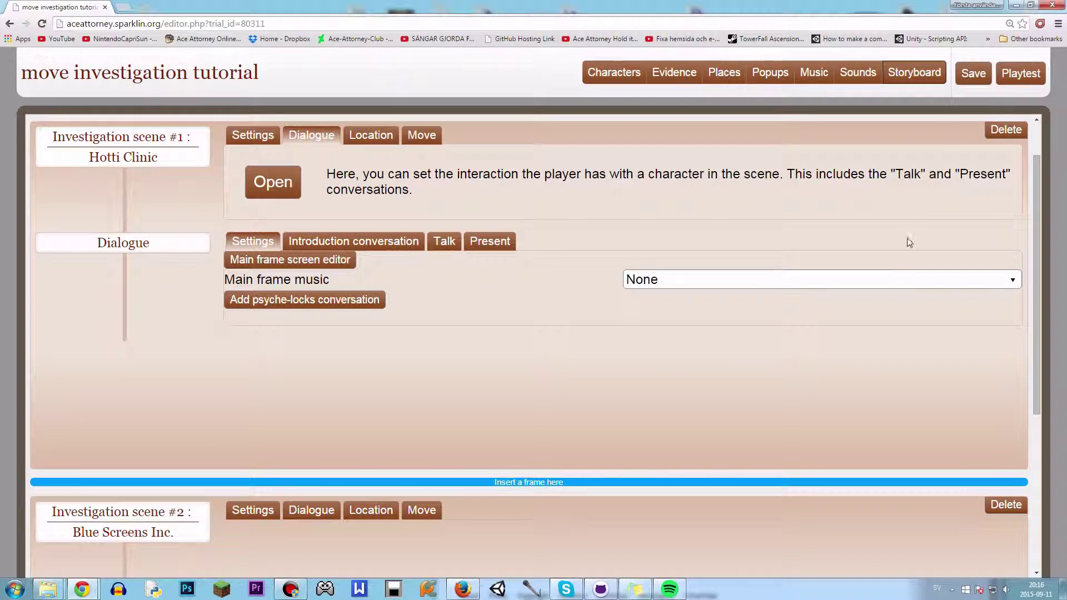
click(974, 78)
Playtest the trial, get past Hotti's greeting, and travel to Blue Screens Inc. to see Lisa
click(1016, 78)
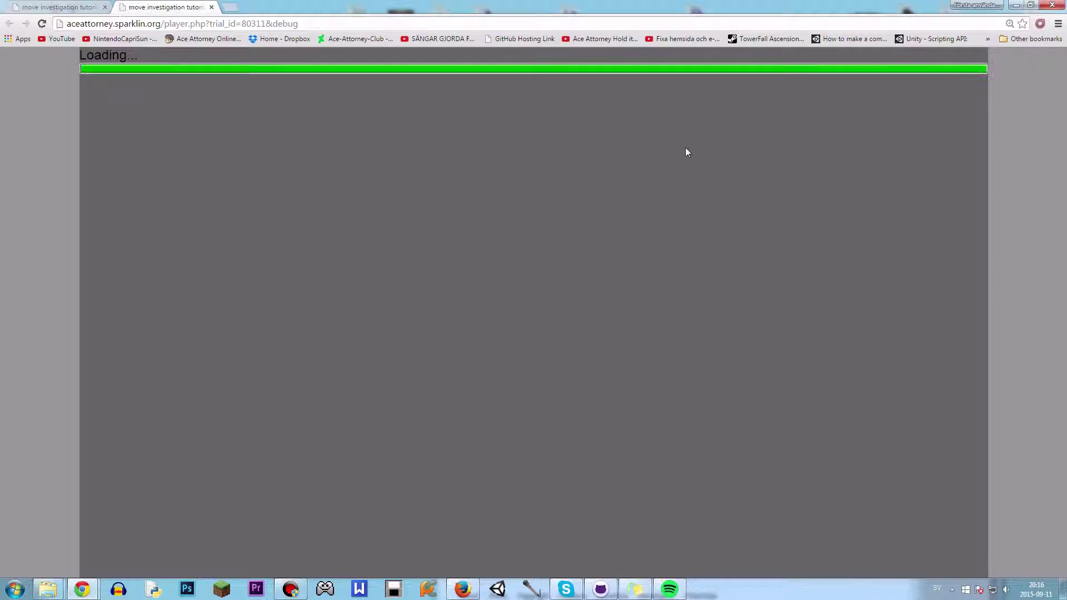
click(153, 389)
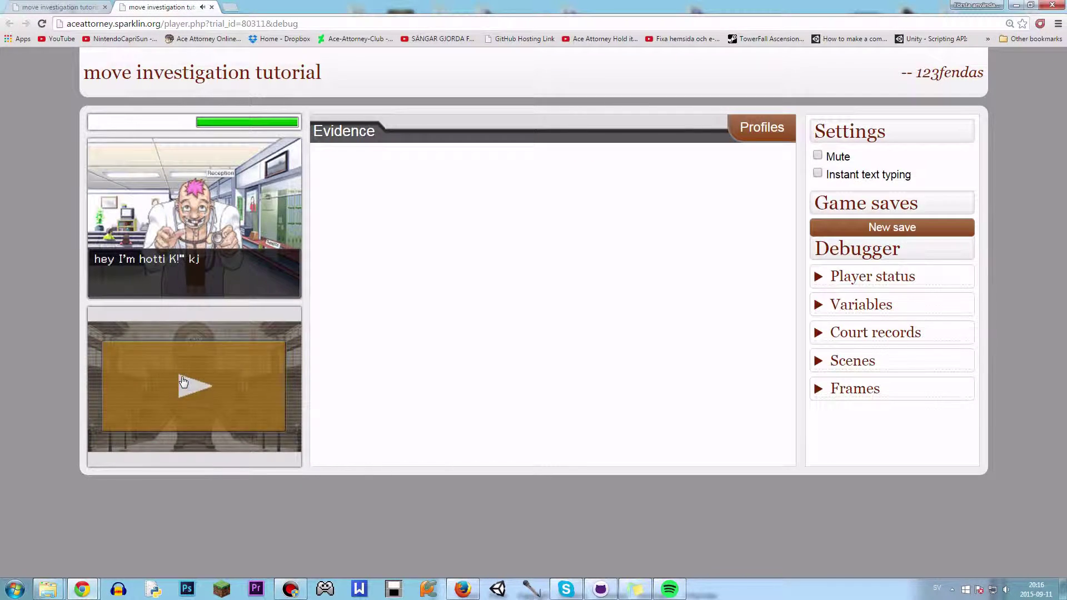
click(181, 382)
click(235, 363)
click(234, 354)
click(231, 389)
Travel repeatedly between Hotti Clinic and Blue Screens Inc., ending at Blue Screens Inc
click(236, 363)
click(237, 364)
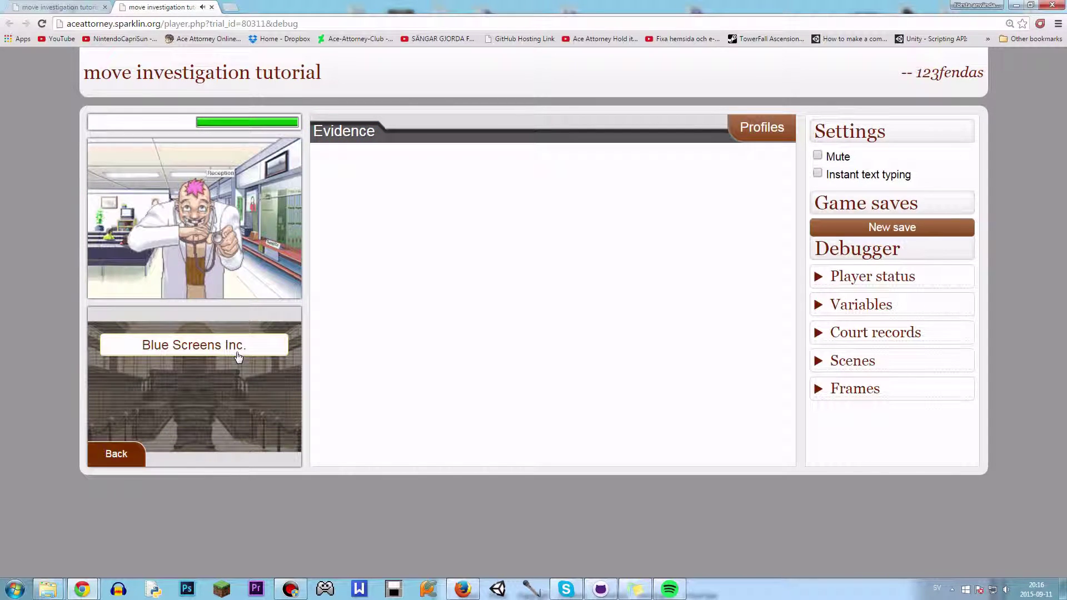
click(238, 356)
click(239, 369)
click(235, 348)
click(238, 366)
click(235, 348)
click(237, 364)
click(236, 348)
click(236, 365)
click(237, 347)
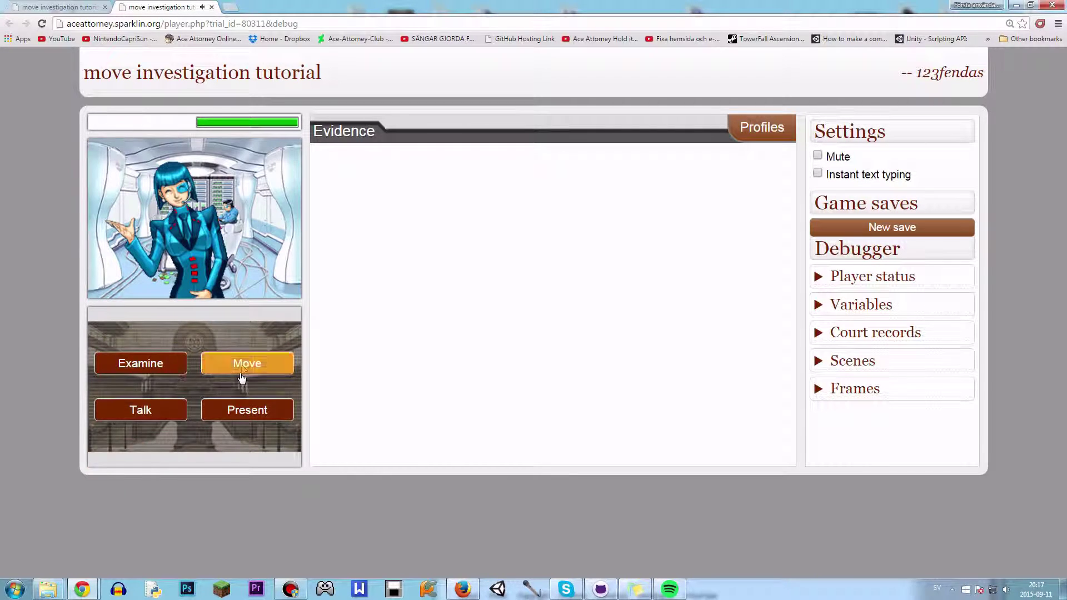